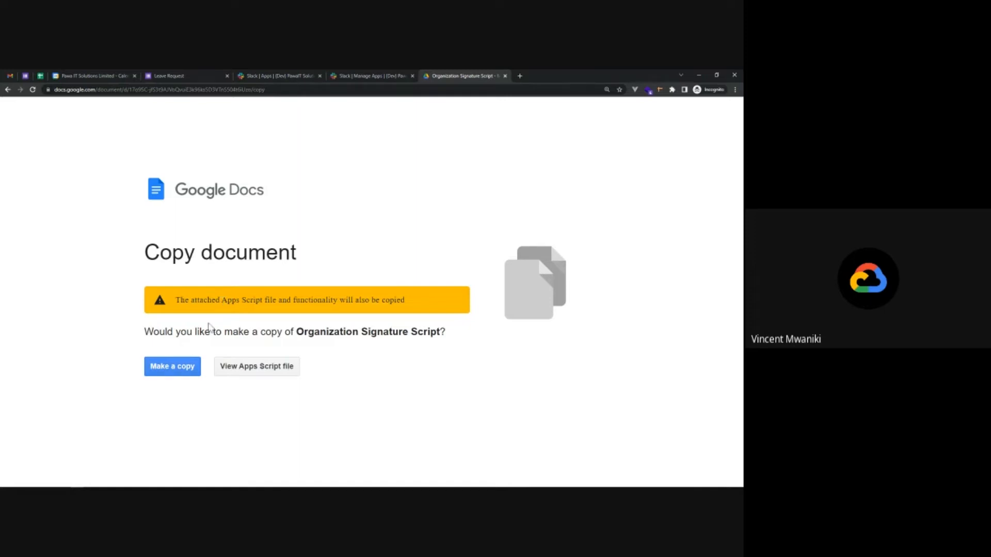
# Make a copy of the signature script document, open its bound Apps Script project, and open a new browser tab.
pyautogui.click(172, 371)
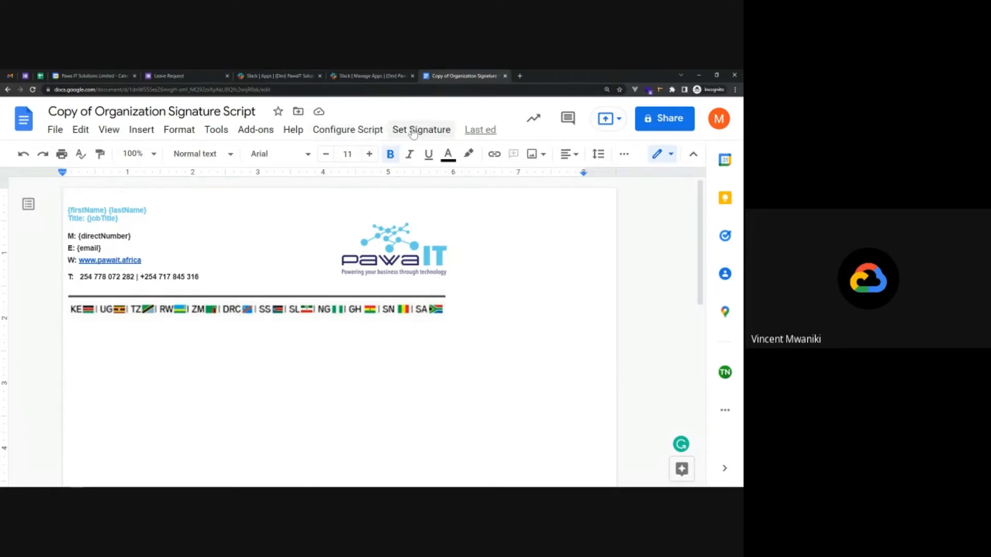
pyautogui.click(224, 133)
pyautogui.click(232, 394)
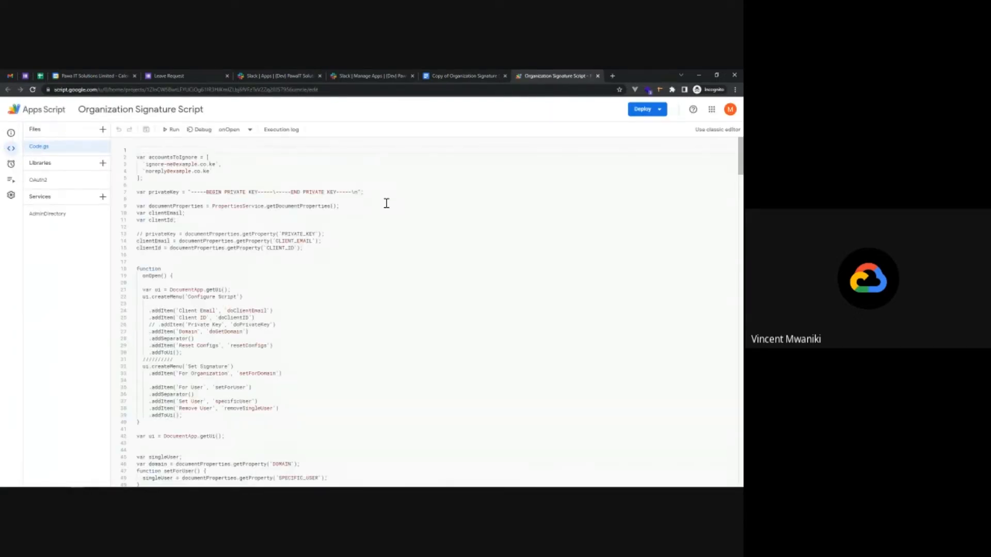
pyautogui.click(611, 76)
# Go to the Cloud Console, pin IAM & Admin, and begin creating a Dev Tests service account.
pyautogui.write('cons')
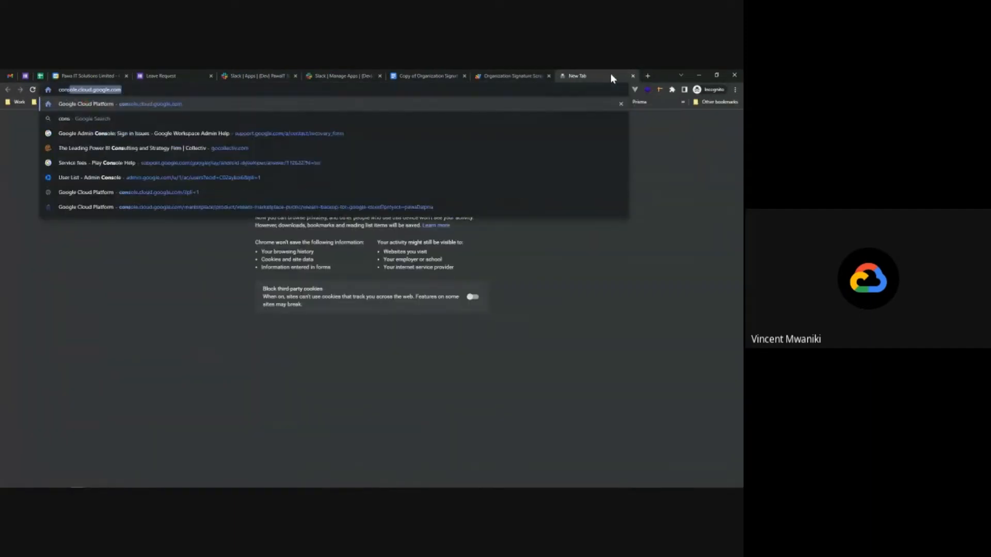
pyautogui.press('Return')
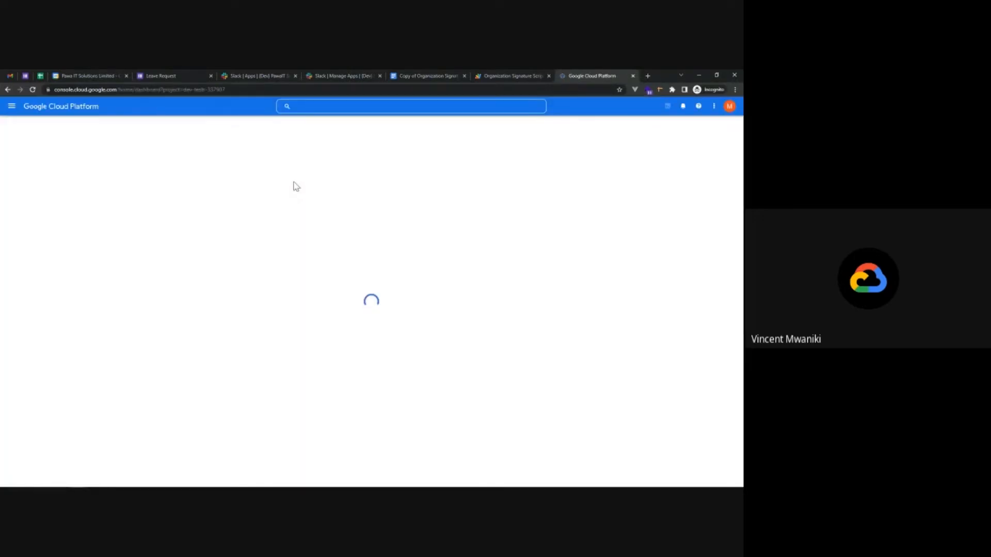
pyautogui.click(9, 107)
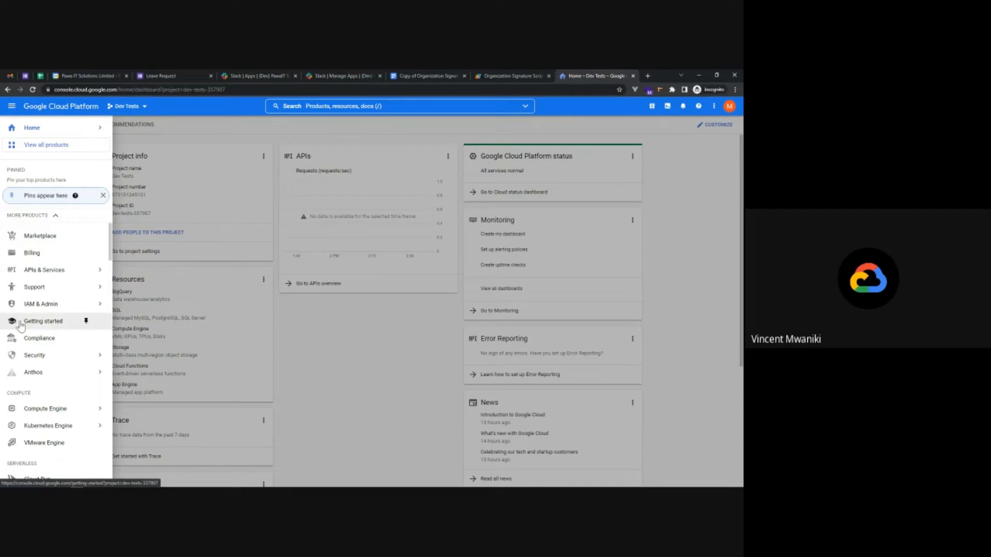
pyautogui.click(86, 305)
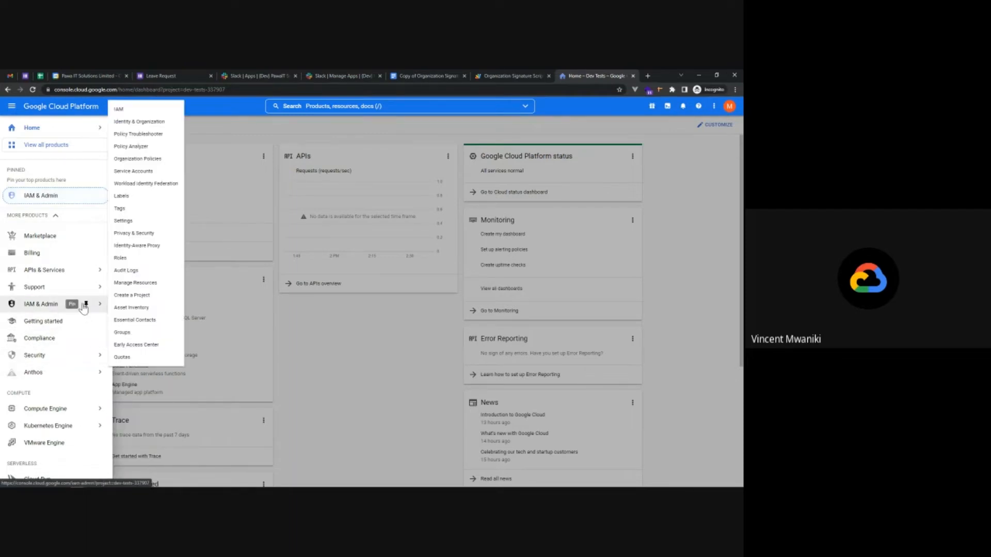
pyautogui.click(38, 304)
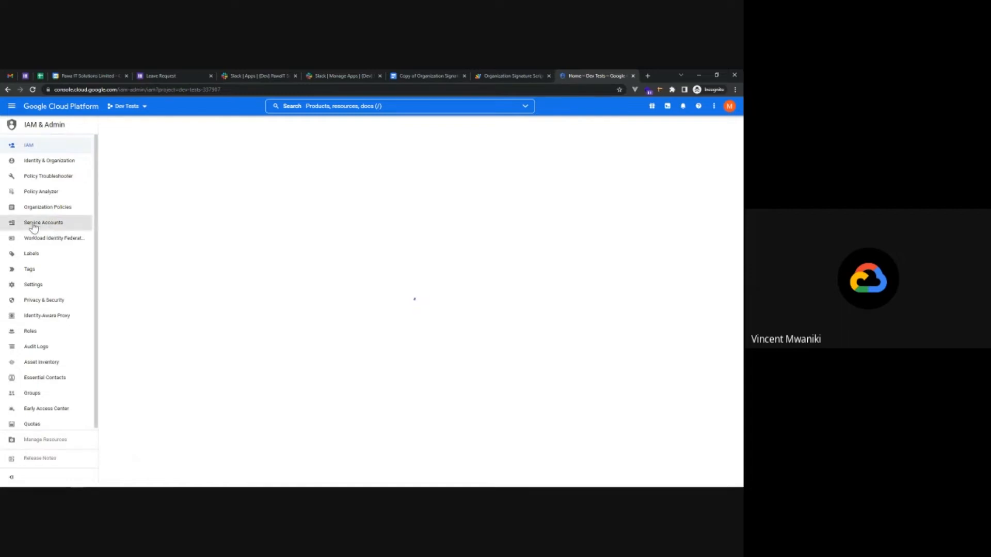
pyautogui.click(51, 225)
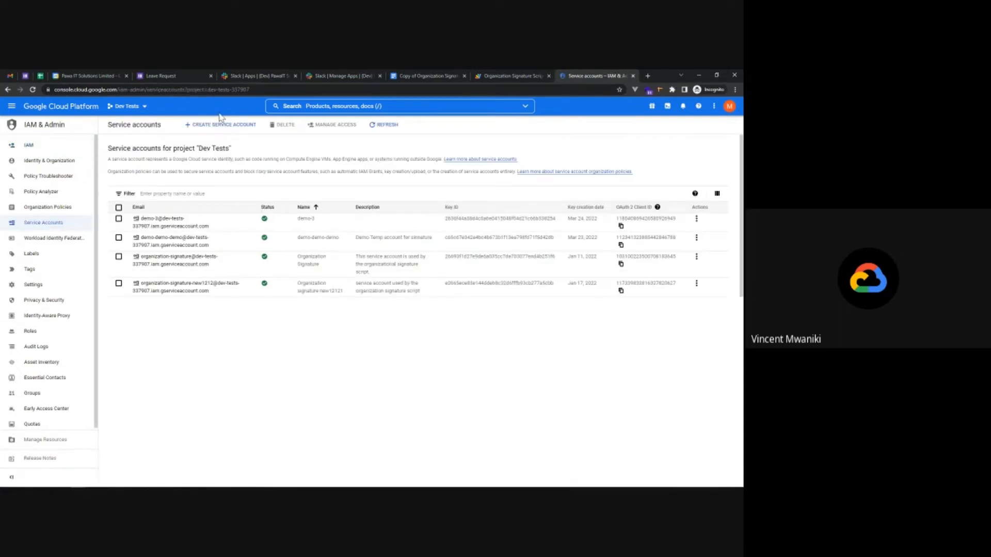
pyautogui.click(221, 124)
pyautogui.click(180, 167)
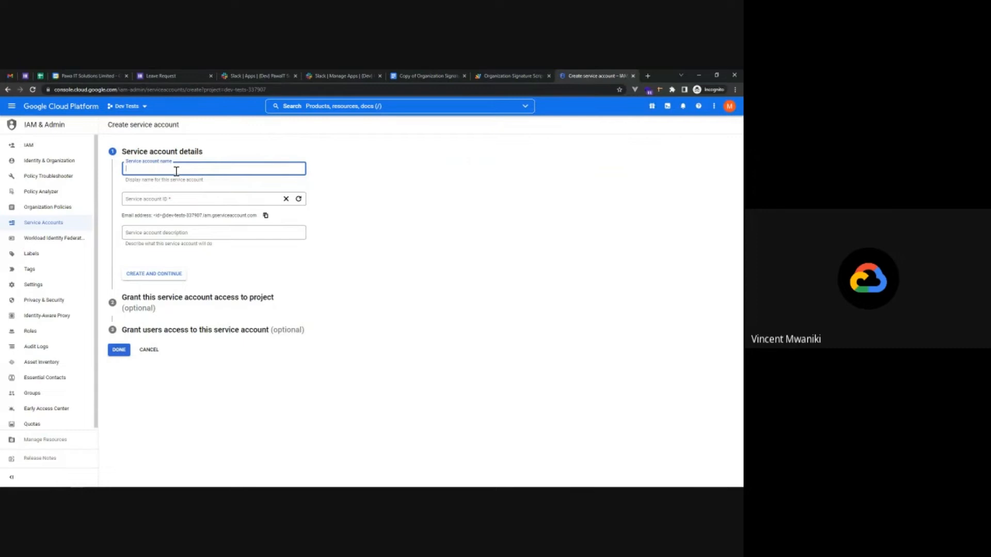
# Create service account academy-signature-deployment, described 'For deploying signature solution', with no keys.
pyautogui.write('academy')
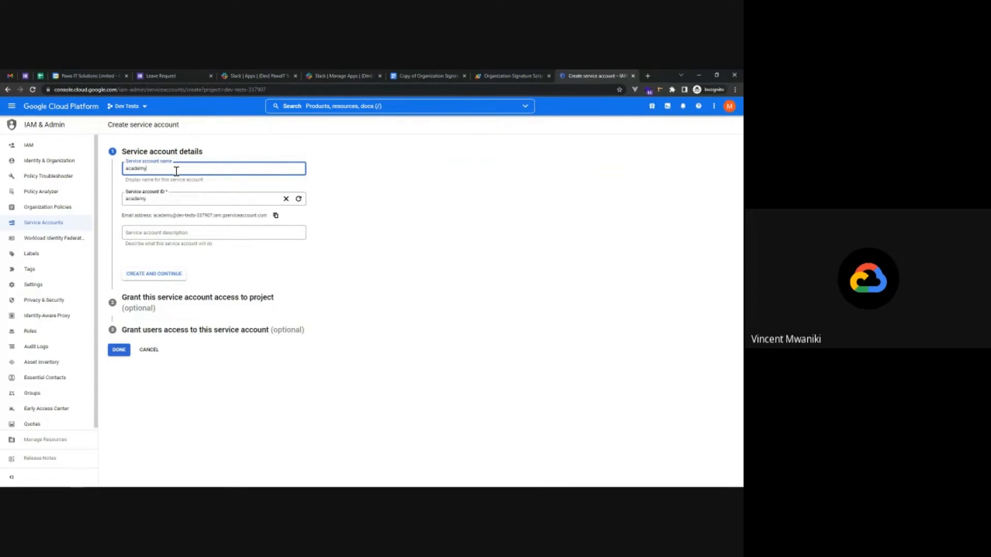
pyautogui.write('-singature-deployment')
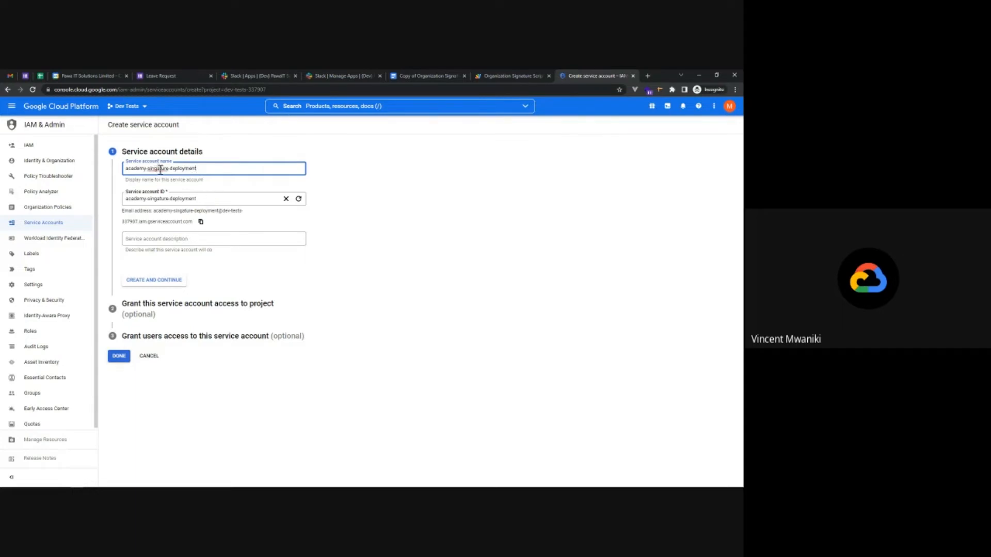
pyautogui.rightClick(157, 168)
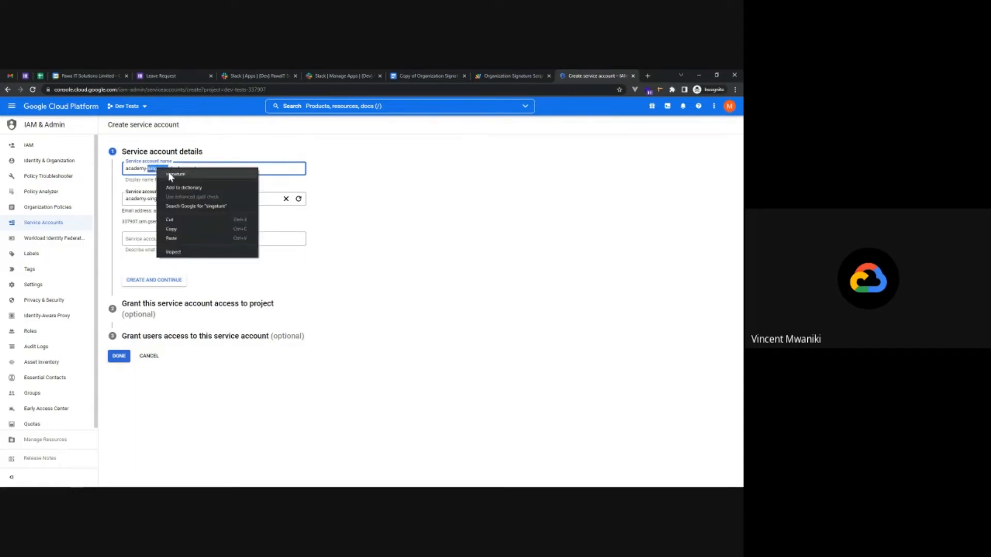
pyautogui.click(170, 175)
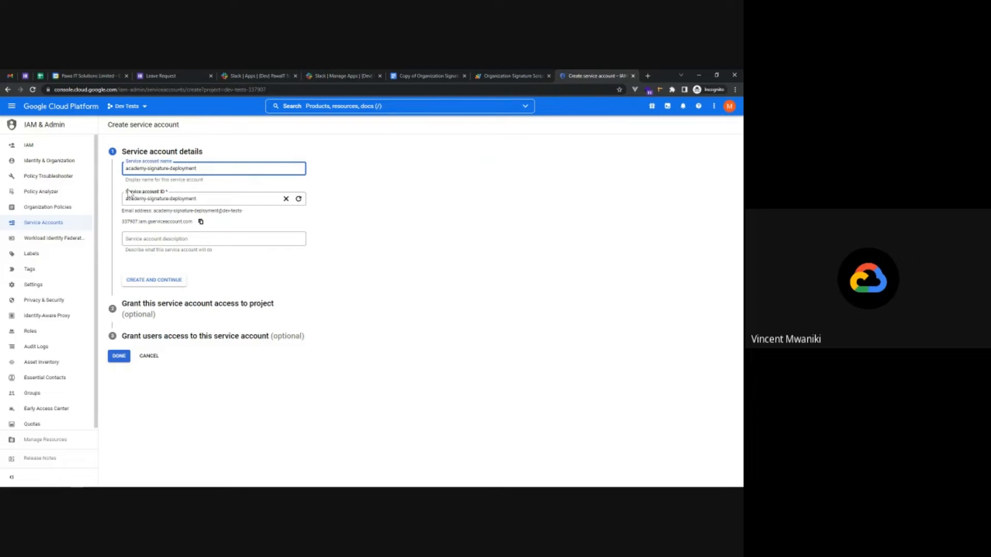
pyautogui.click(194, 238)
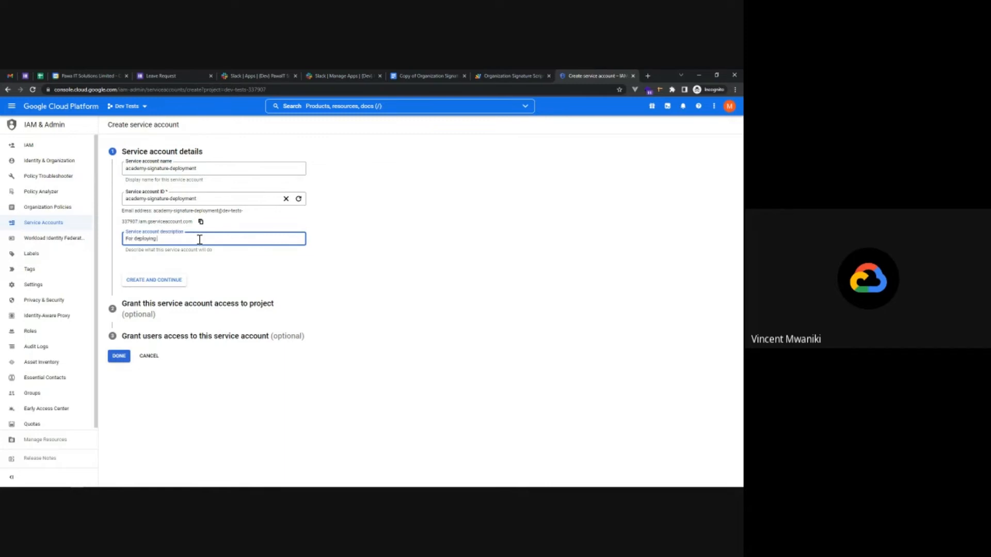
pyautogui.hotkey('ctrl', '+')
pyautogui.hotkey('ctrl', '+')
pyautogui.hotkey('ctrl', '+')
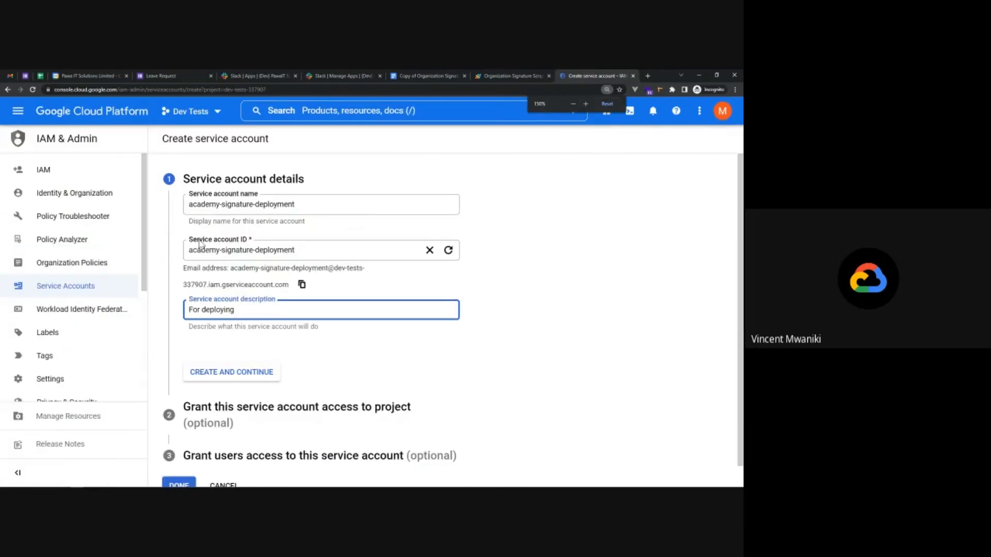
pyautogui.write('signa')
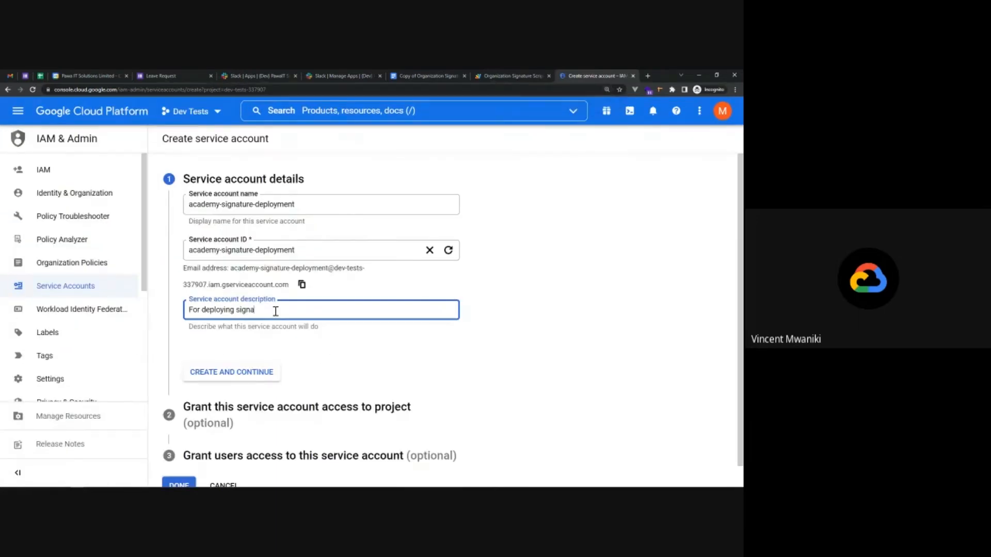
pyautogui.write('ture solution')
pyautogui.click(225, 371)
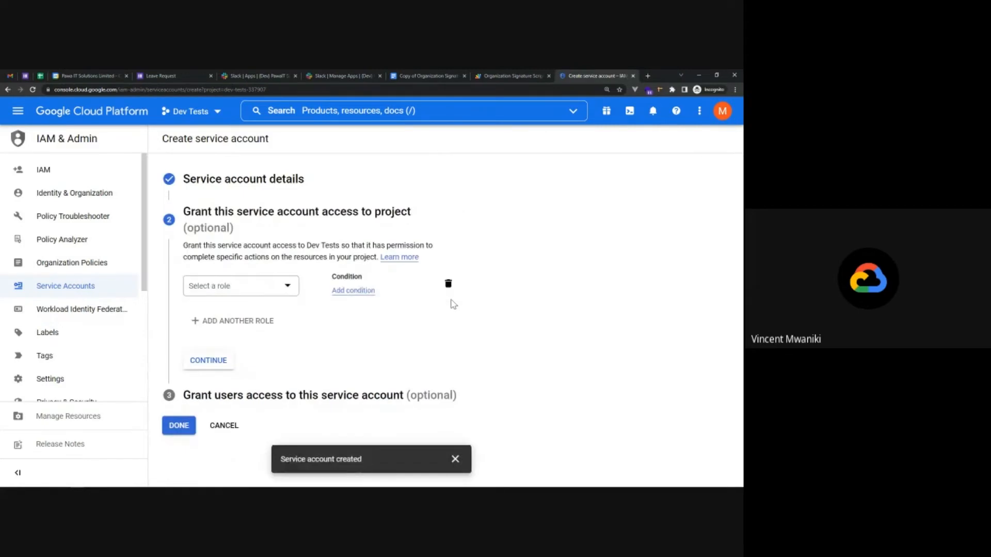
pyautogui.click(177, 428)
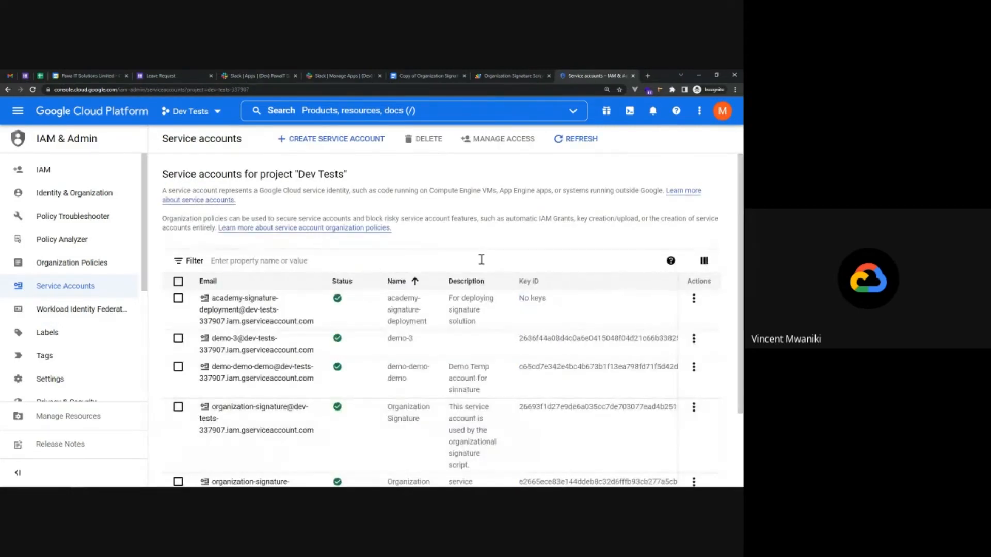
pyautogui.hotkey('ctrl', '-')
pyautogui.hotkey('ctrl', '-')
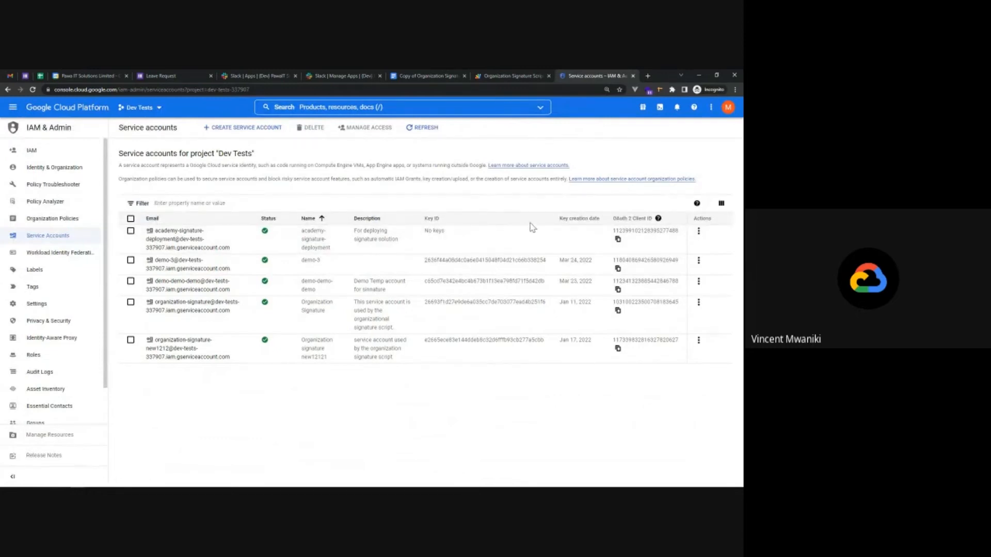
# Create and download a new JSON private key for academy-signature-deployment.
pyautogui.click(699, 232)
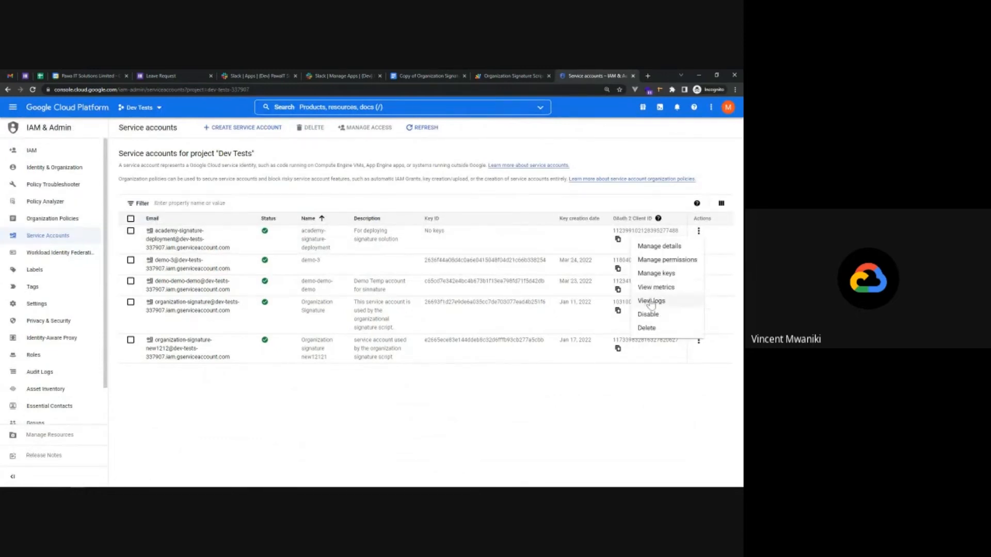
pyautogui.click(651, 275)
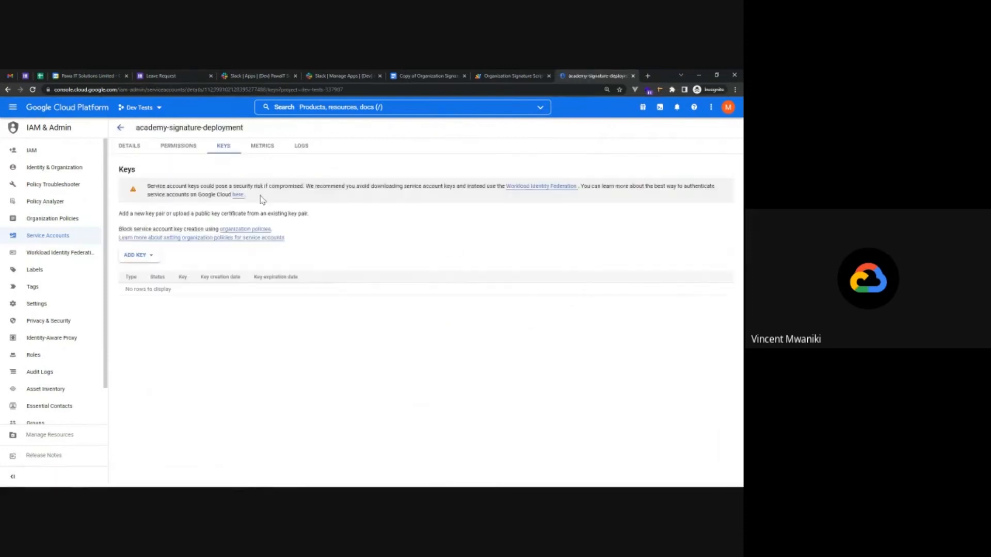
pyautogui.click(139, 258)
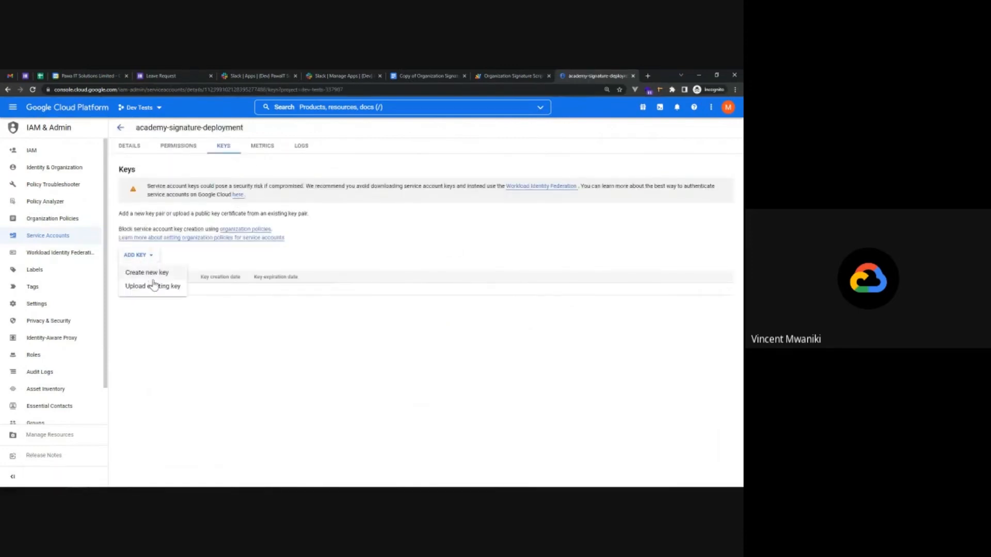
pyautogui.click(151, 273)
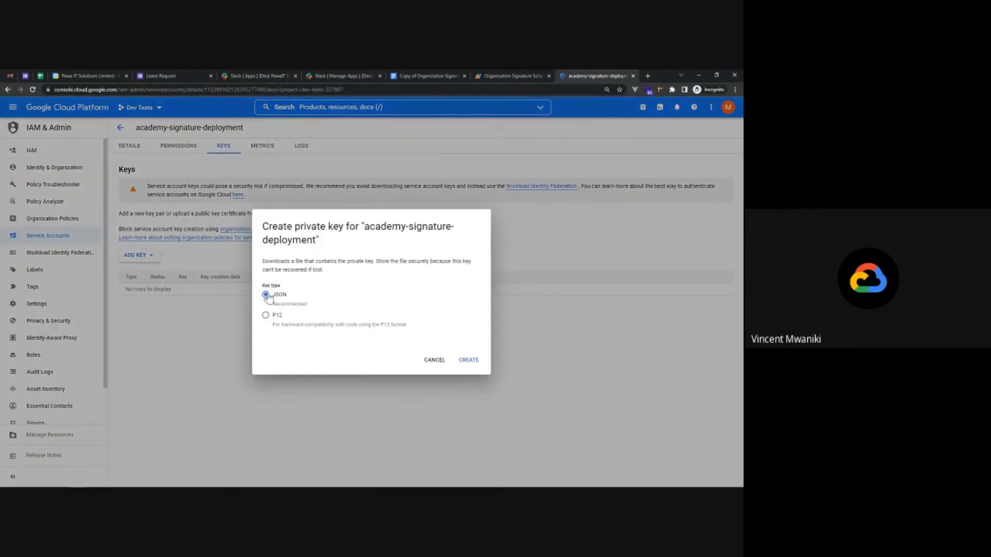
pyautogui.click(468, 361)
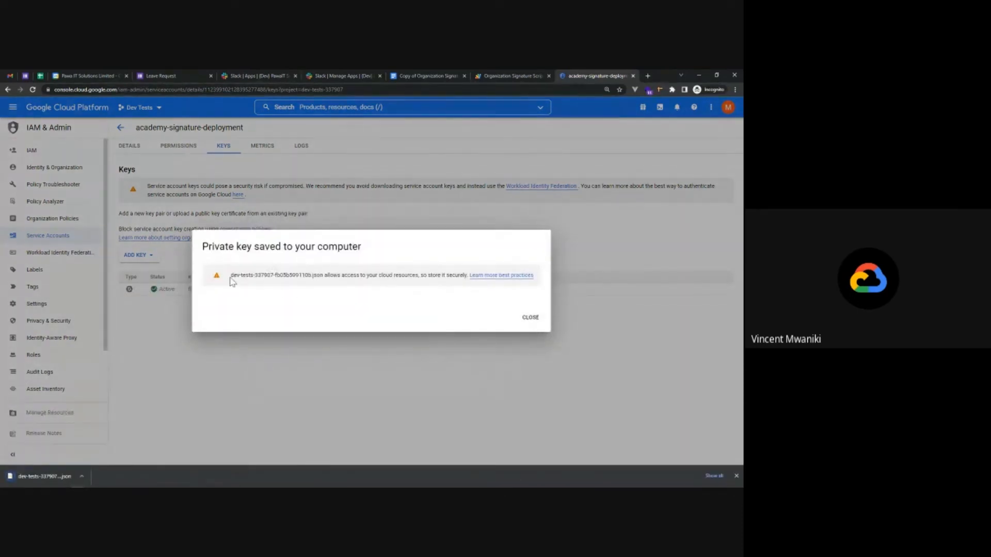
pyautogui.moveTo(230, 277); pyautogui.dragTo(298, 301)
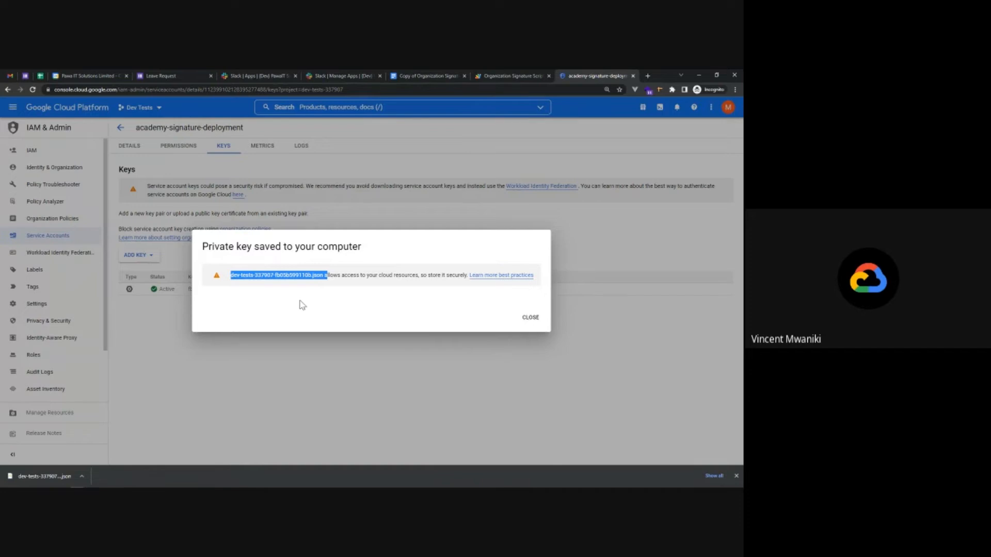
pyautogui.click(530, 317)
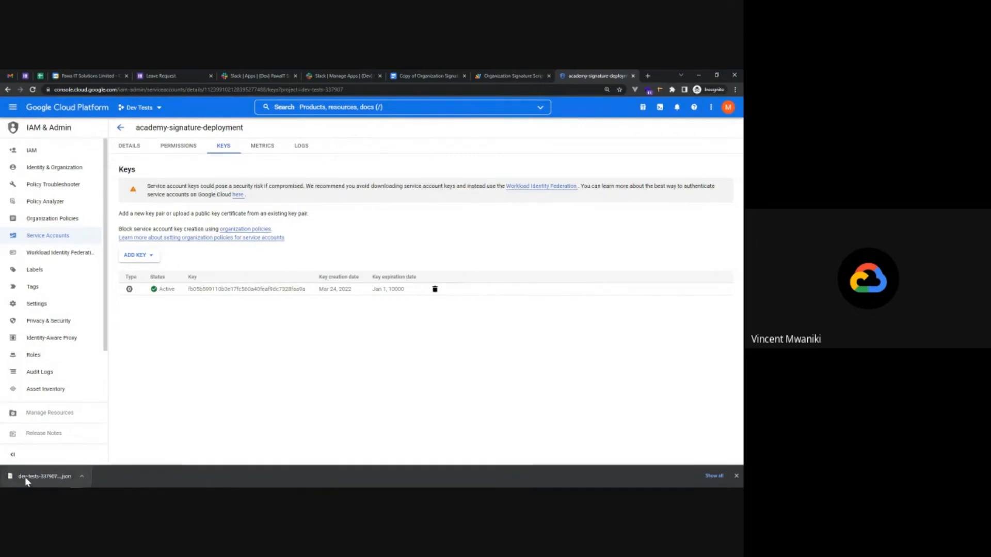
# Open the downloaded JSON key file in VS Code and copy its private_key string.
pyautogui.click(26, 478)
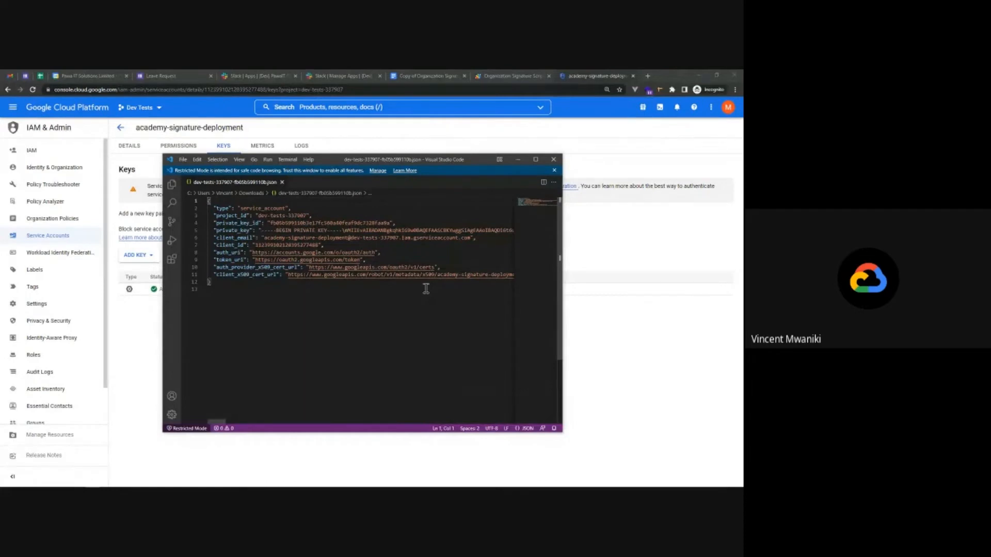
pyautogui.doubleClick(262, 229)
pyautogui.doubleClick(264, 230)
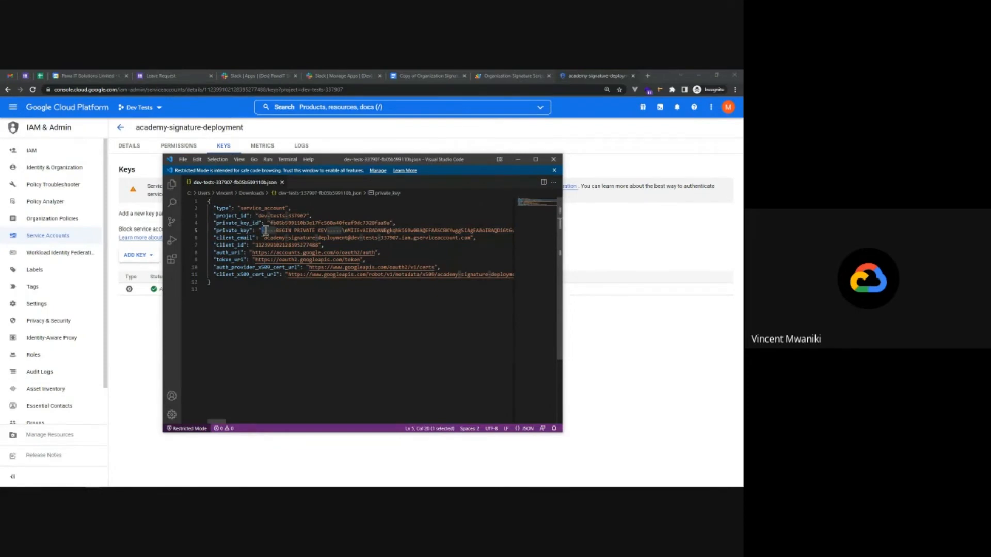
pyautogui.moveTo(266, 230); pyautogui.dragTo(502, 230)
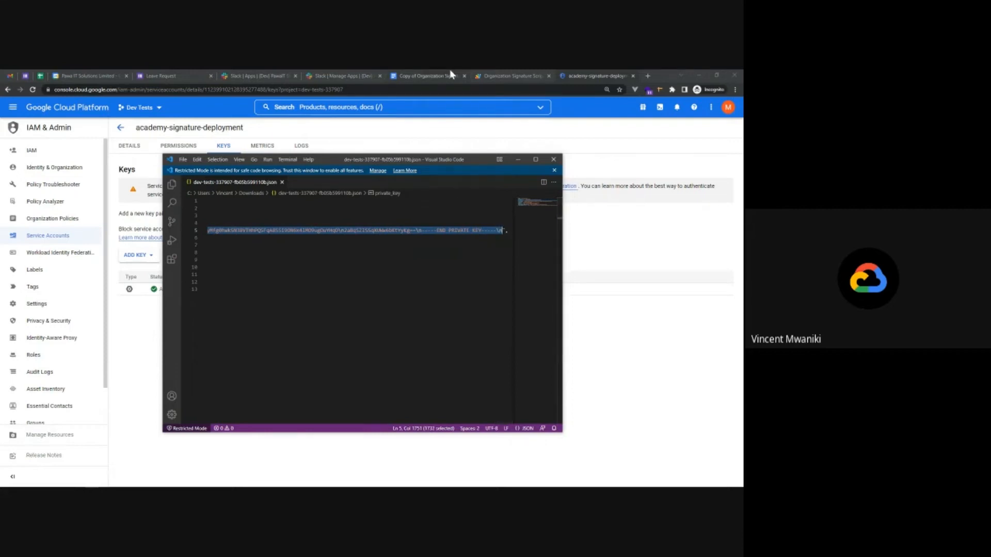
pyautogui.click(491, 74)
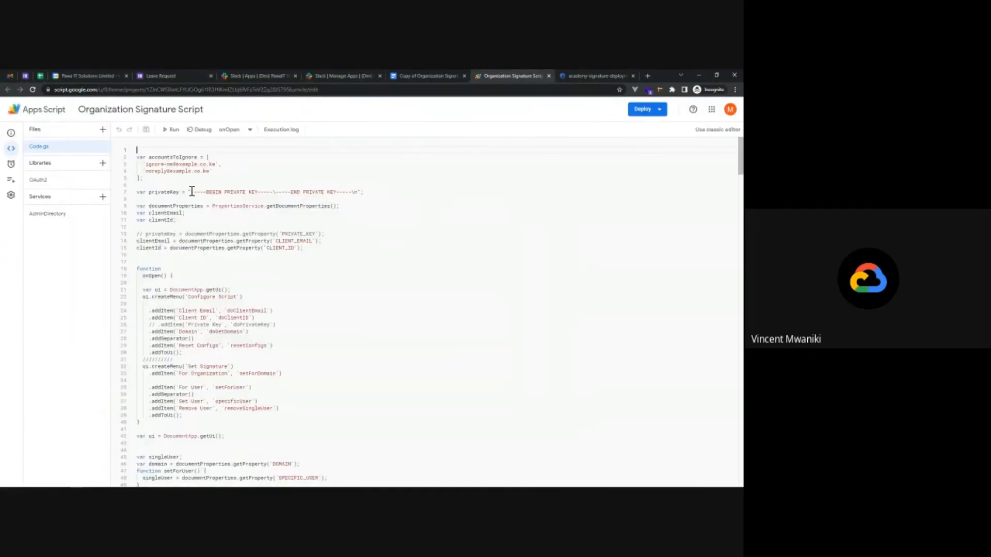
# Replace the placeholder privateKey on line 7 of Code.gs with the new key and save.
pyautogui.moveTo(191, 192); pyautogui.dragTo(357, 194)
pyautogui.hotkey('ctrl', 'v')
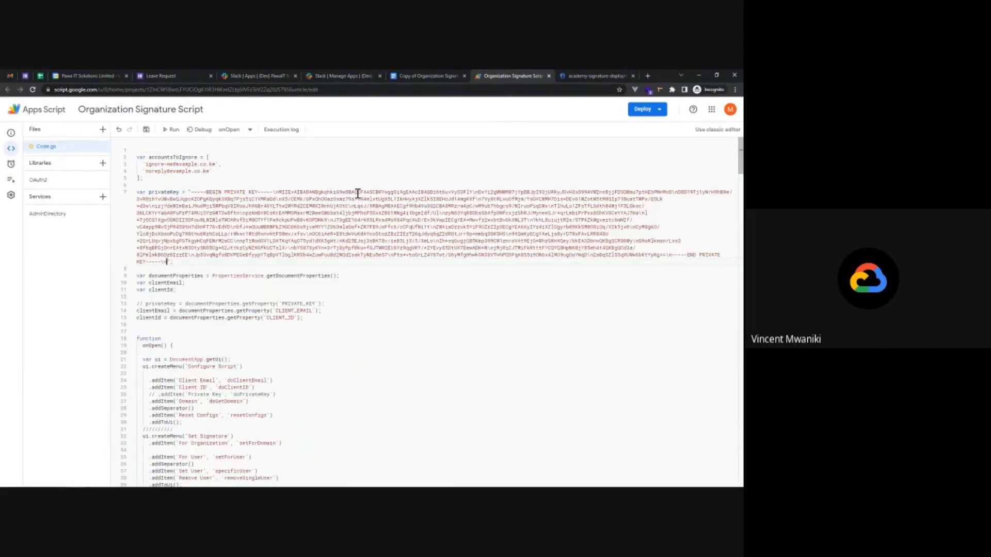
pyautogui.click(413, 298)
pyautogui.hotkey('ctrl', 's')
pyautogui.click(599, 76)
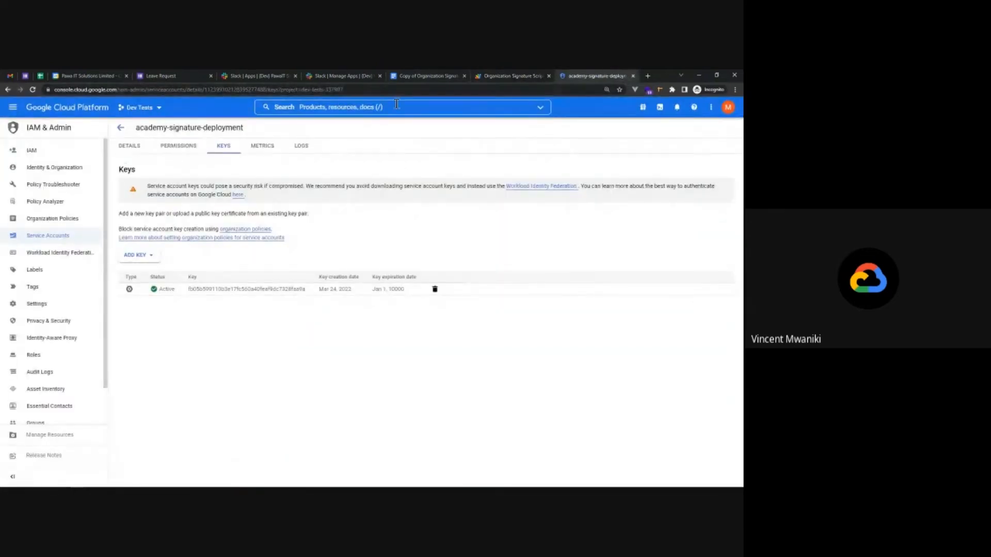
# Search the API Library for Gmail API and confirm it is enabled.
pyautogui.click(13, 108)
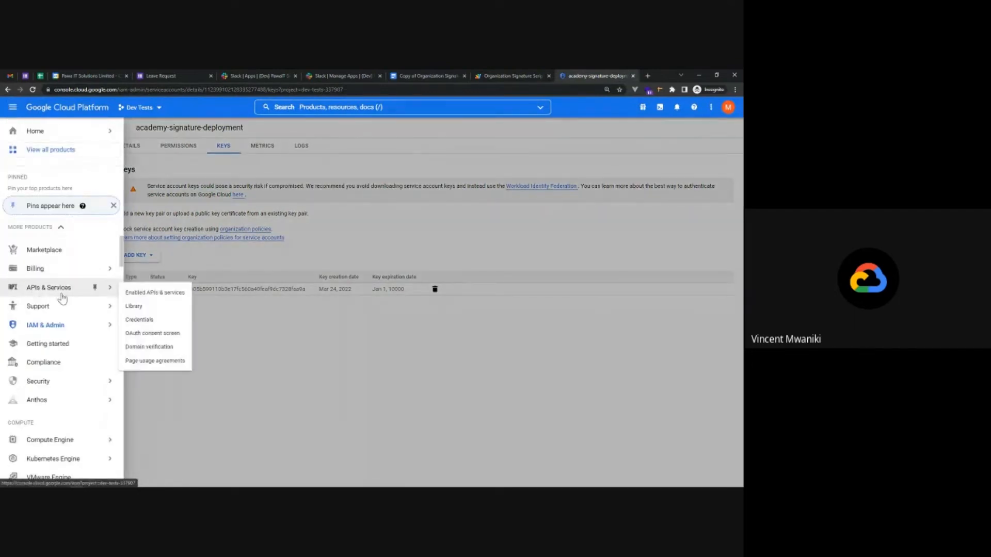
pyautogui.click(43, 290)
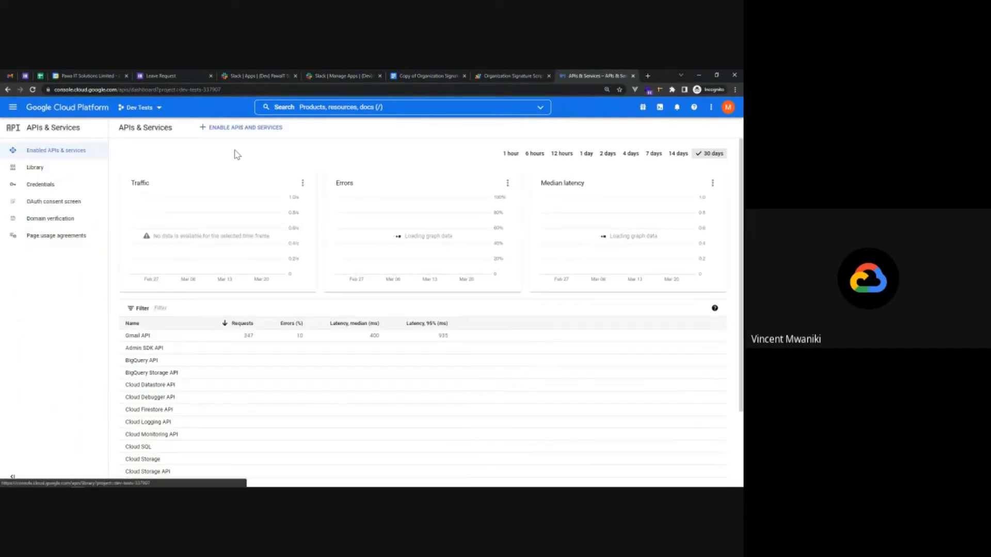
pyautogui.click(211, 129)
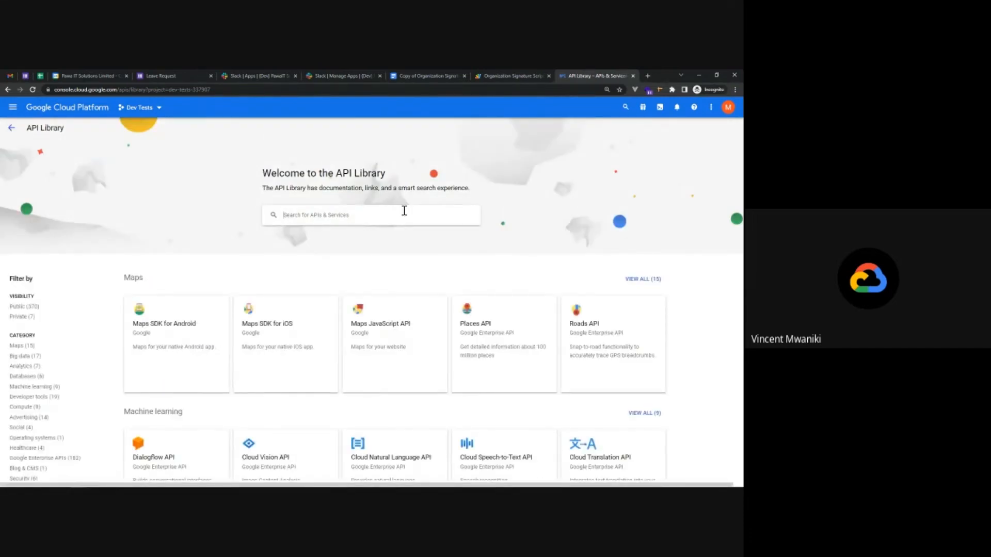
pyautogui.write('gmail')
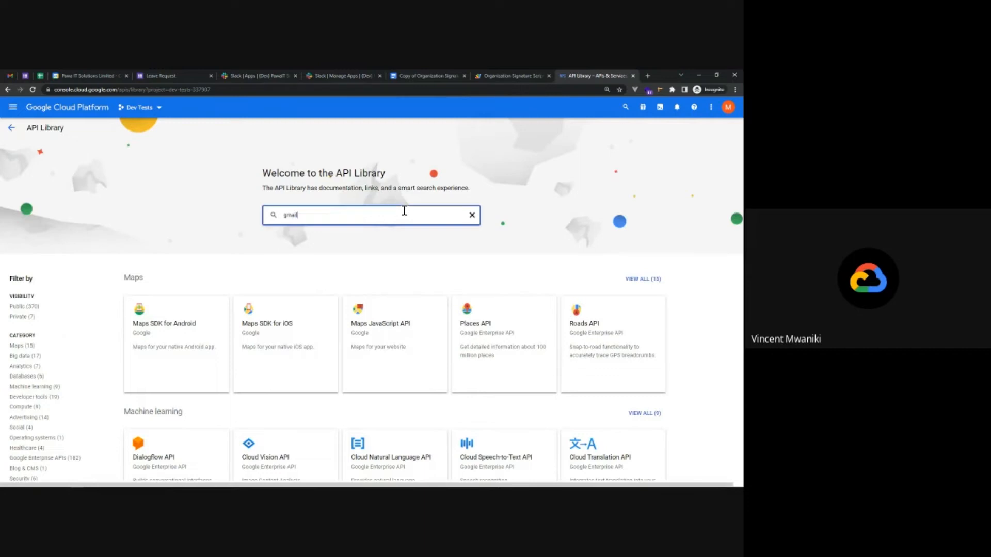
pyautogui.click(299, 231)
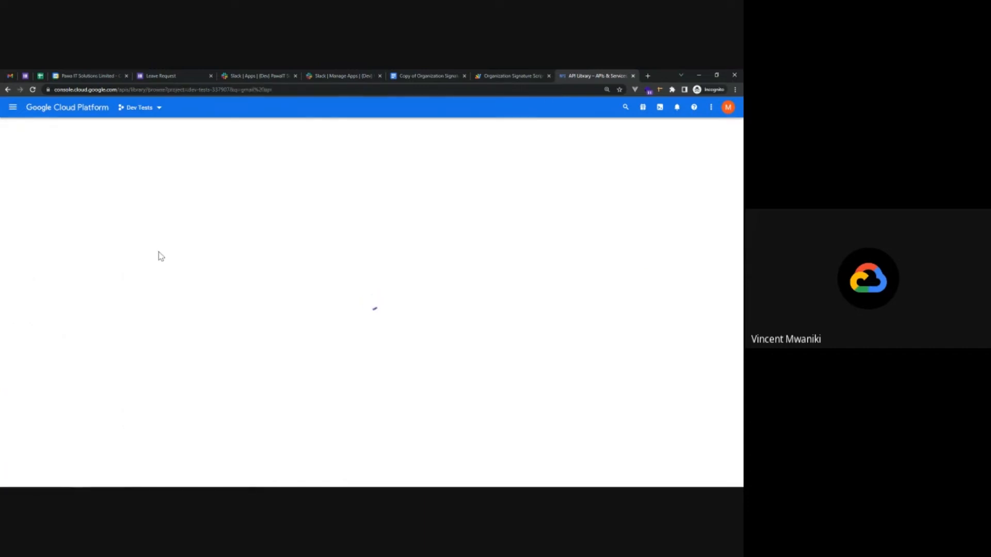
pyautogui.click(209, 250)
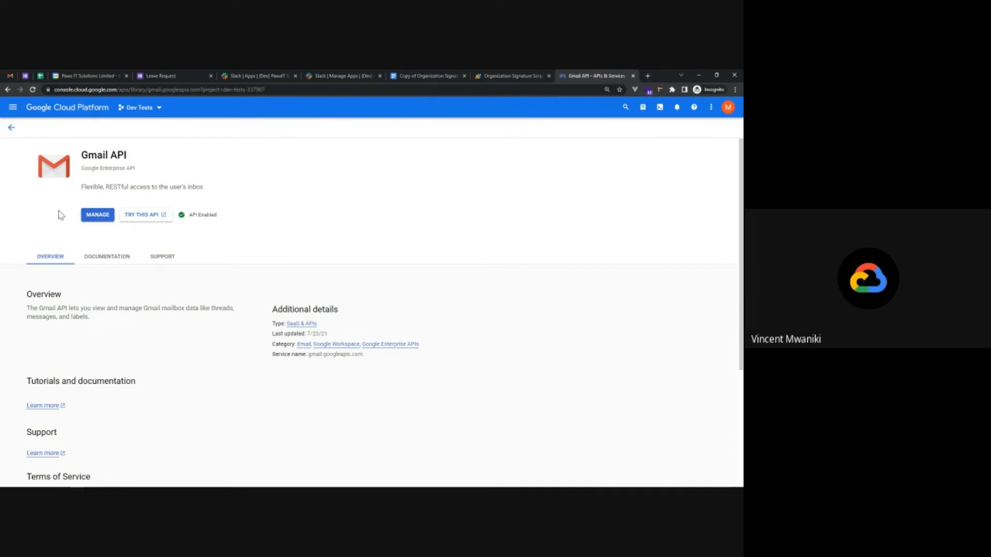
# Confirm Admin SDK API is enabled, then bring up the Domain-wide delegation slides.
pyautogui.click(11, 128)
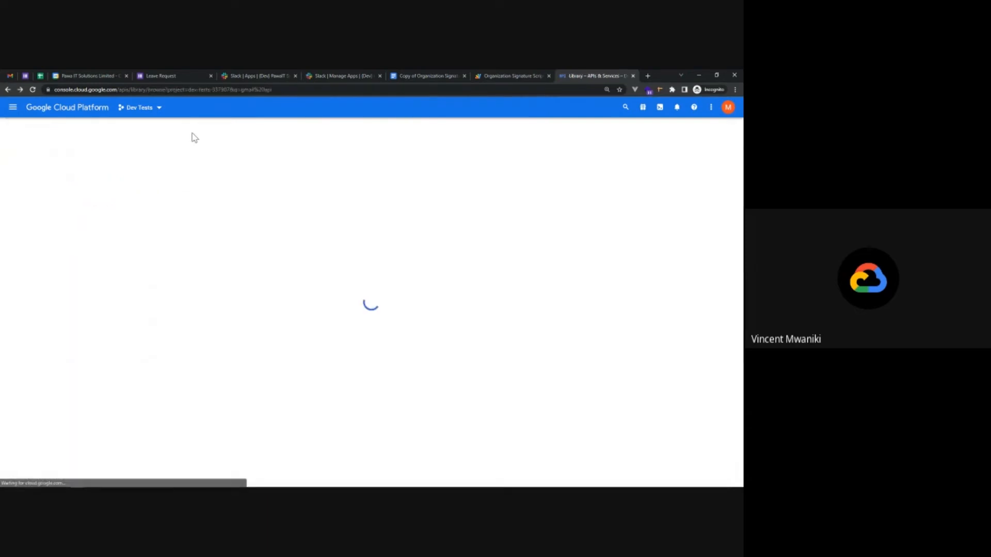
pyautogui.click(323, 137)
pyautogui.write('a')
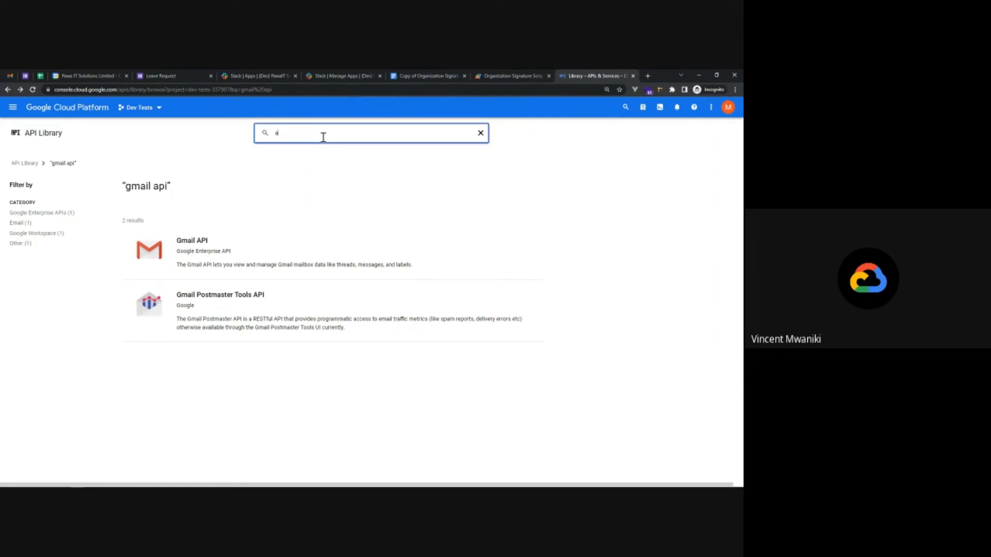
pyautogui.write('dmin')
pyautogui.click(299, 151)
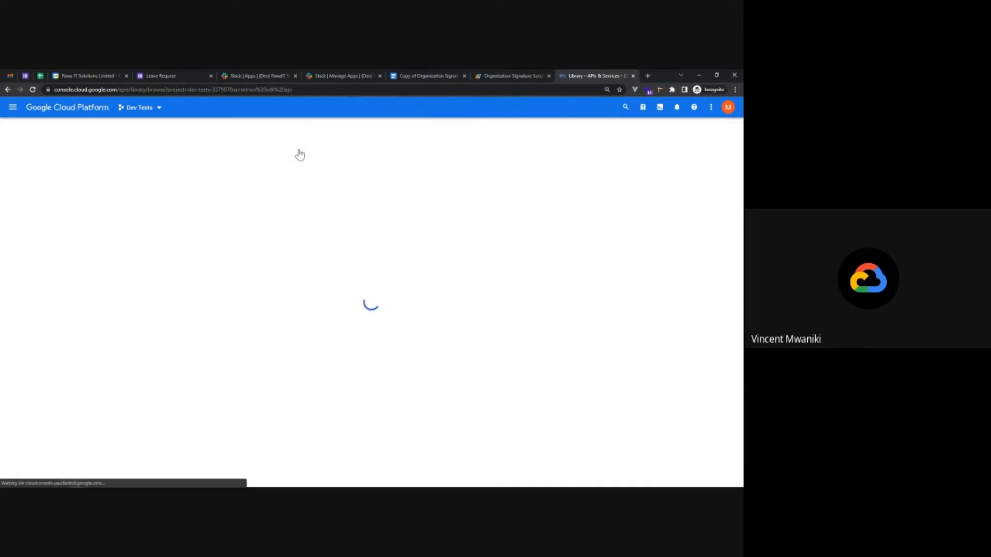
pyautogui.click(205, 238)
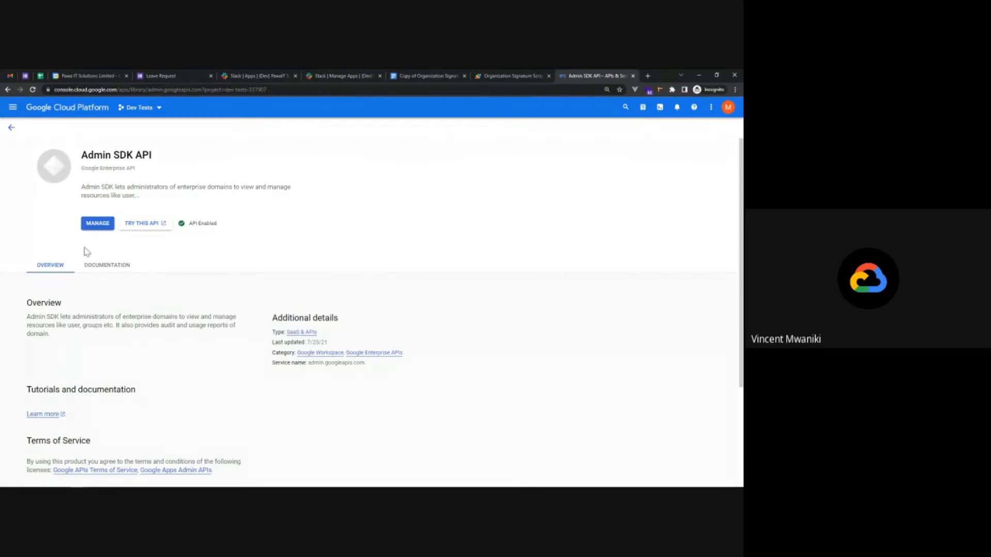
pyautogui.click(11, 129)
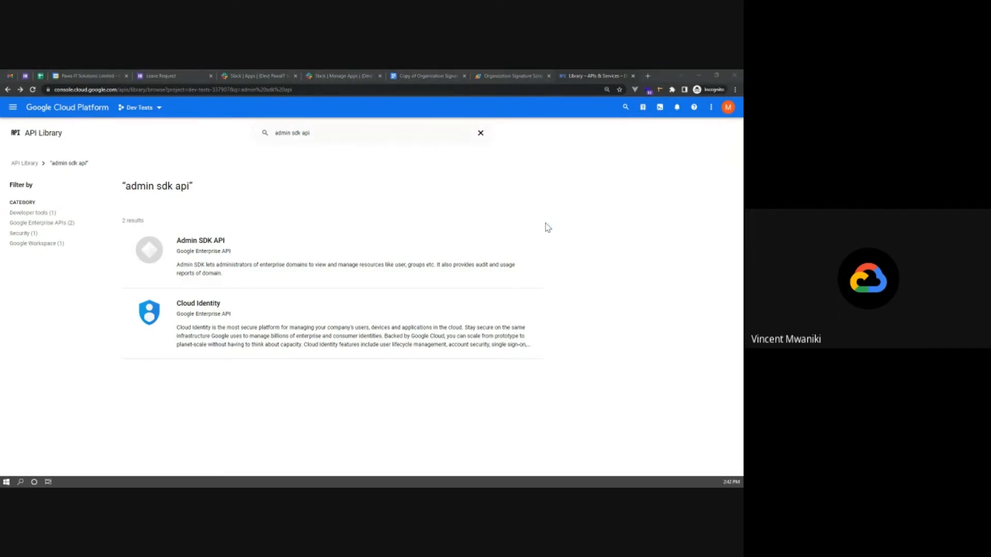
pyautogui.press('super+Tab')
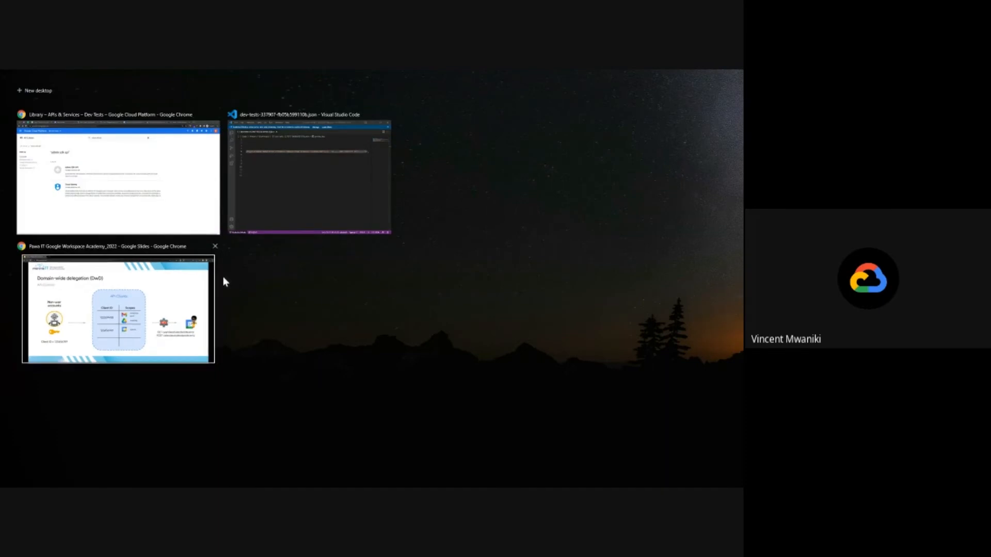
pyautogui.click(211, 281)
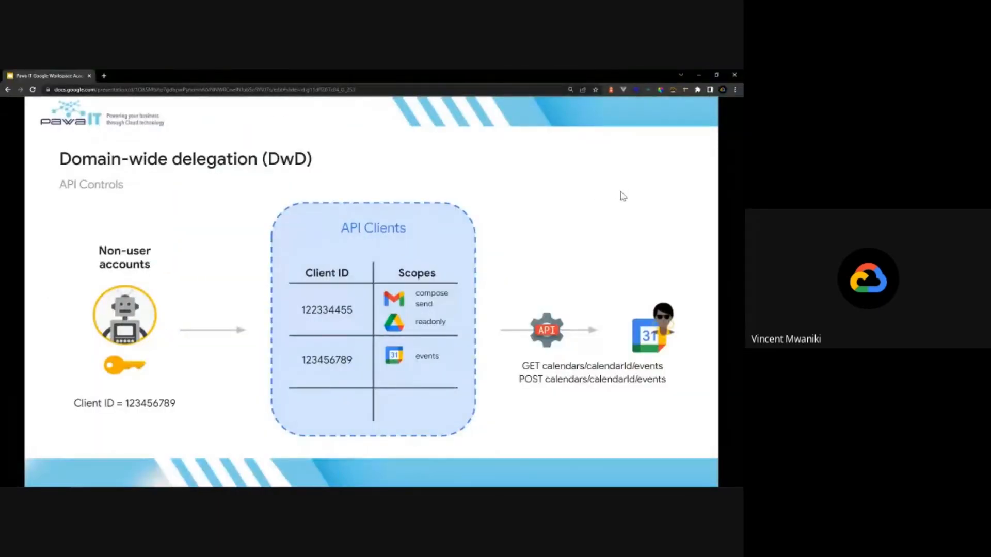
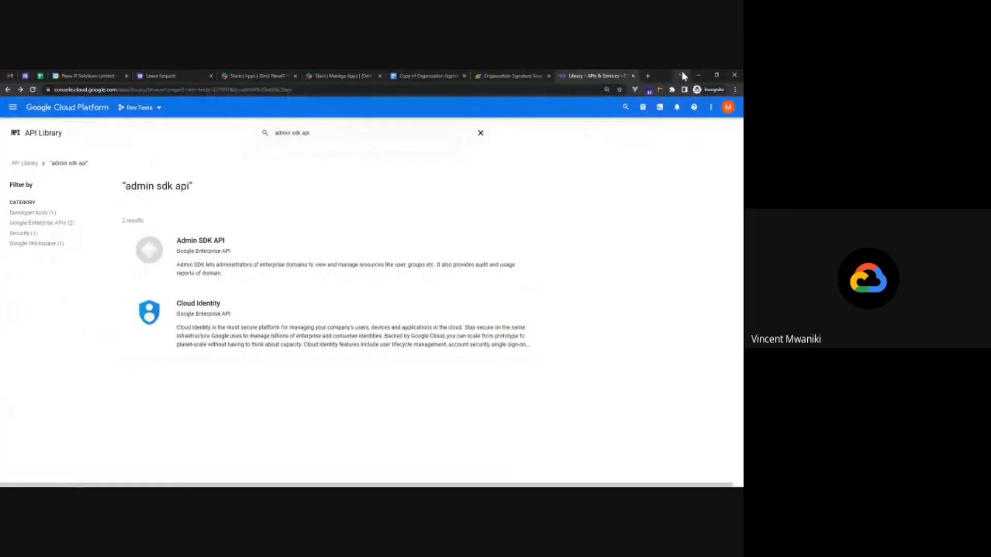
# Open admin.google.com in a new tab and re-verify the admin account with its password.
pyautogui.click(650, 74)
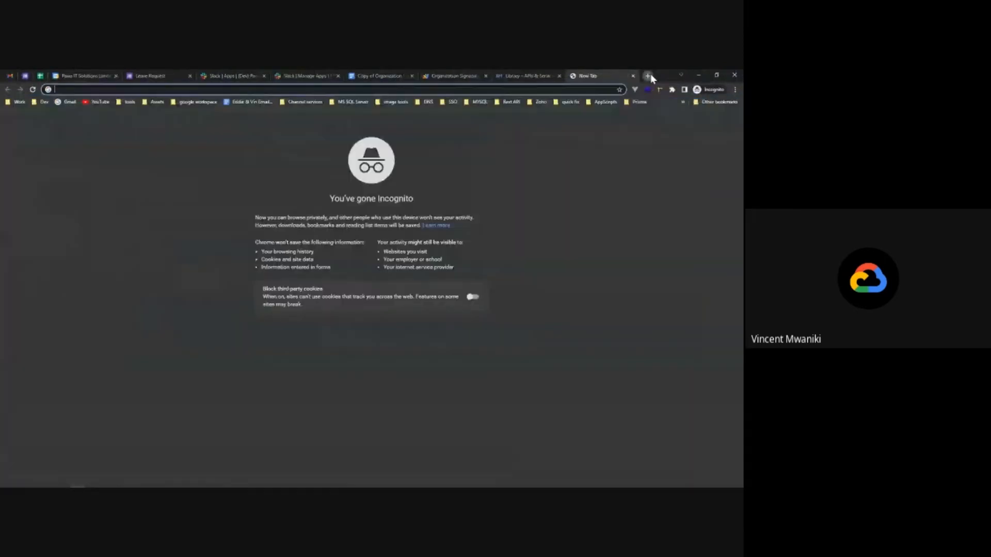
pyautogui.write('admin')
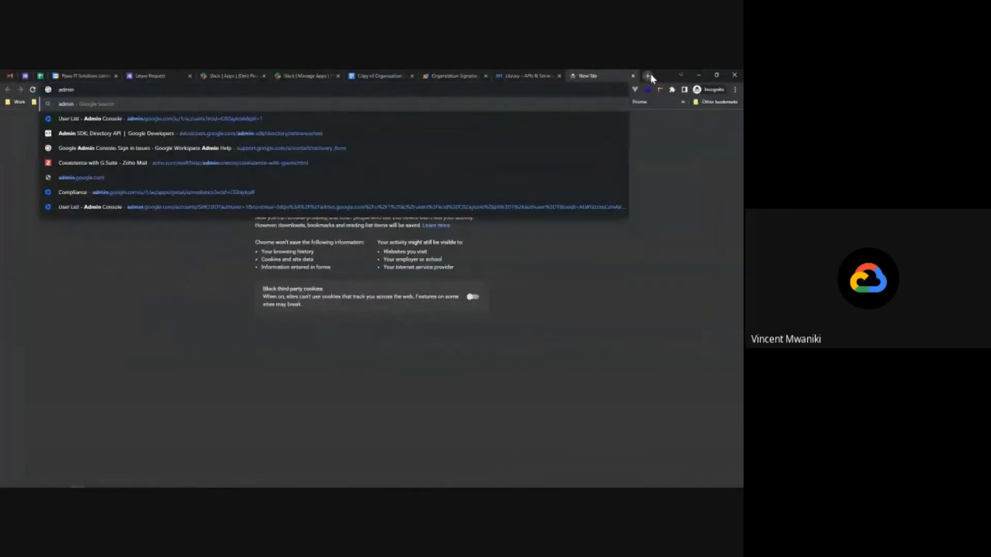
pyautogui.write('.')
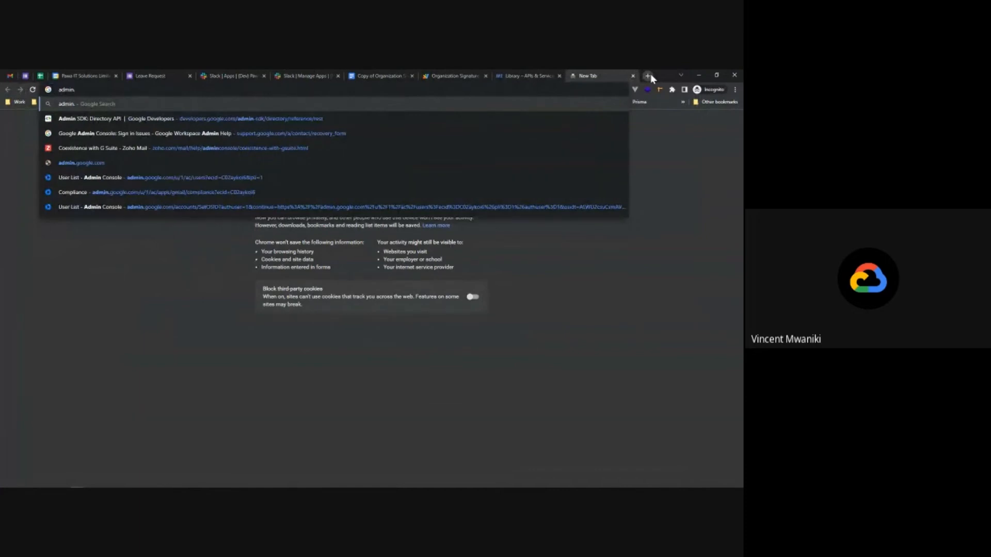
pyautogui.write('google.com')
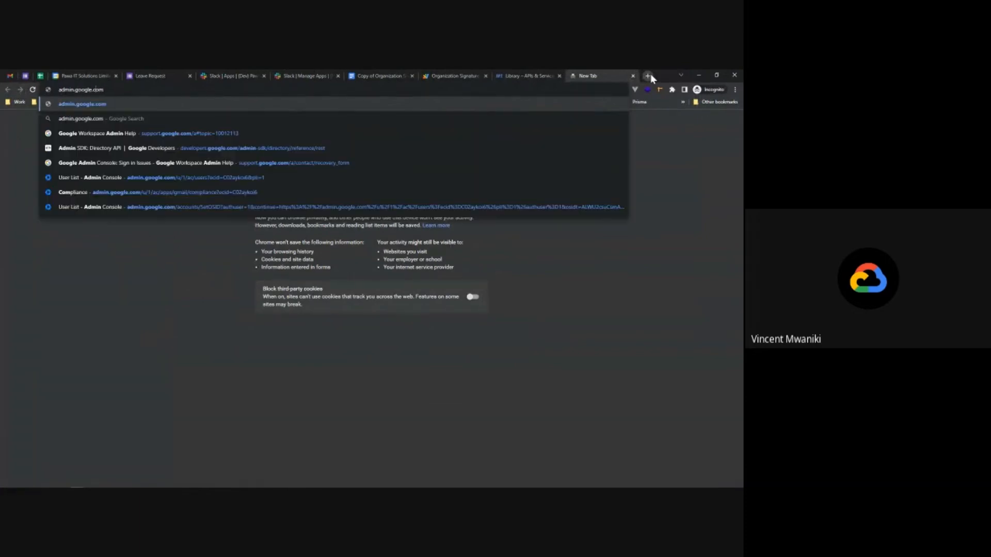
pyautogui.press('Return')
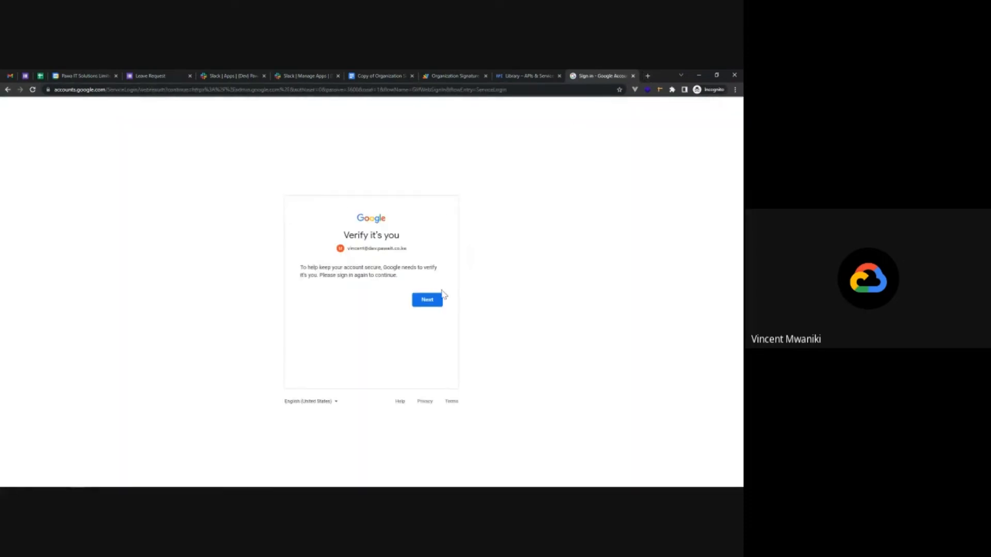
pyautogui.click(427, 299)
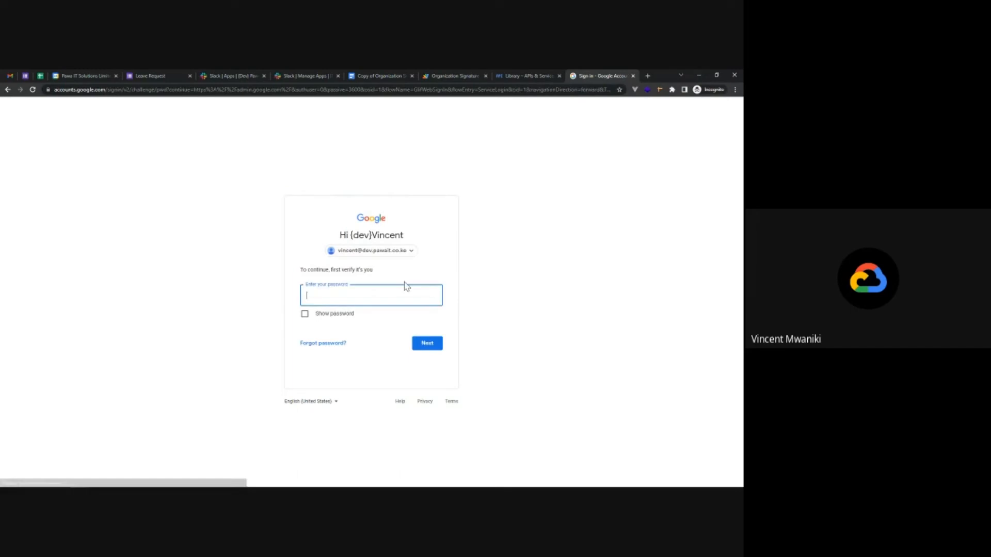
pyautogui.write('•••')
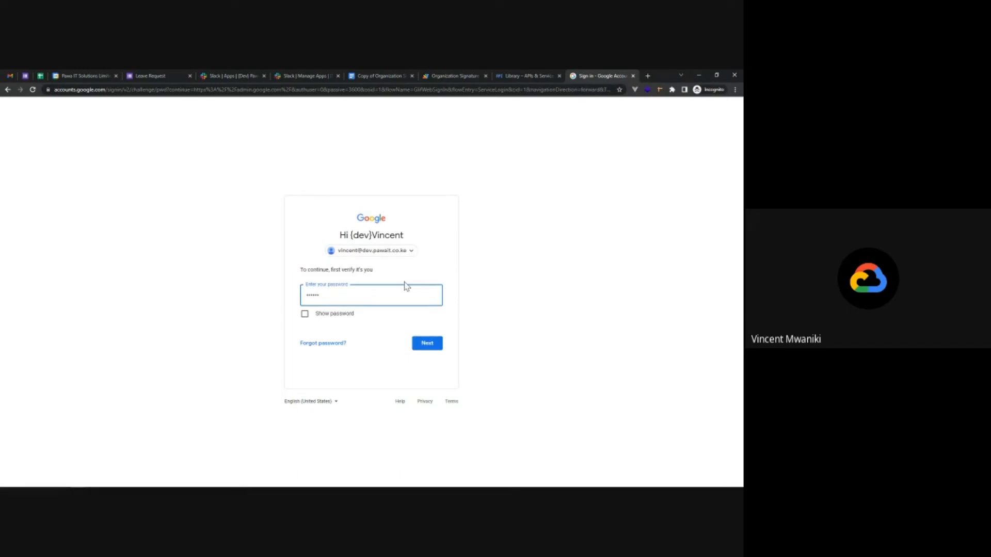
pyautogui.write('•••••••')
pyautogui.press('Return')
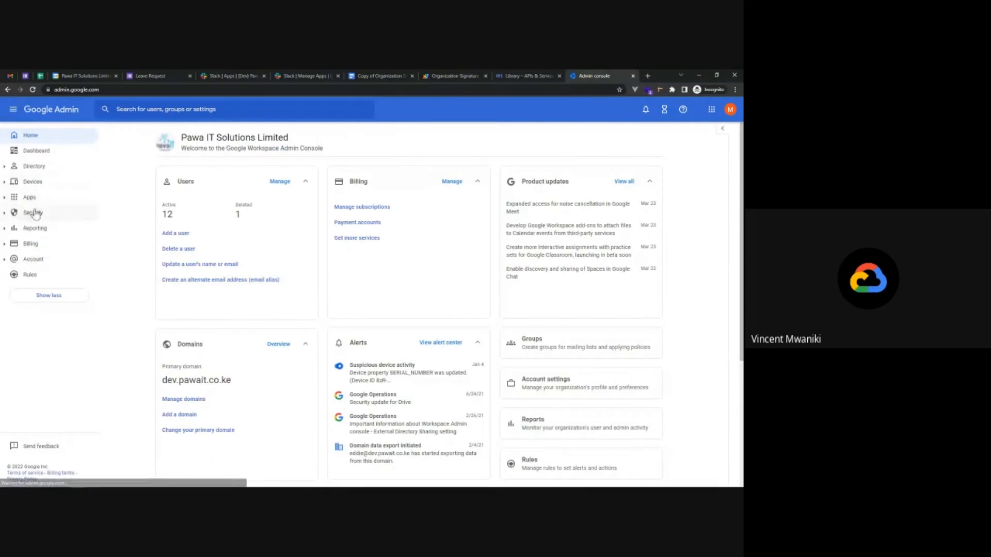
# Go to Security > Access and data control > API controls and open Manage Domain Wide Delegation.
pyautogui.click(33, 215)
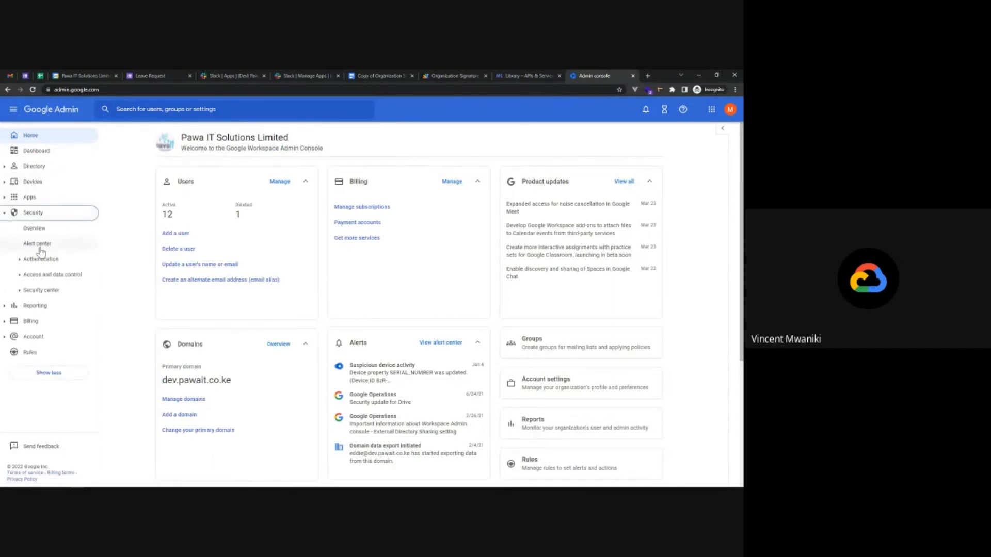
pyautogui.click(46, 279)
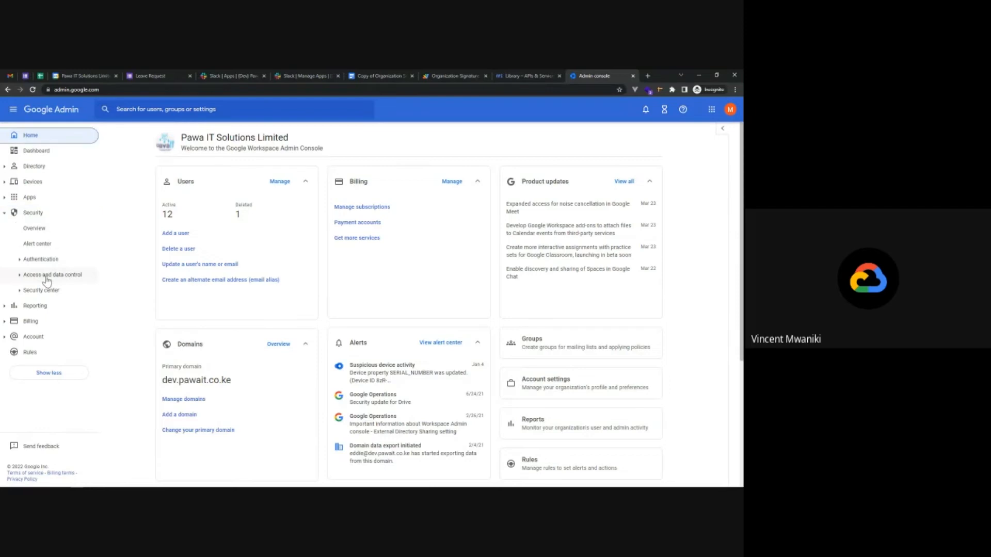
pyautogui.click(52, 291)
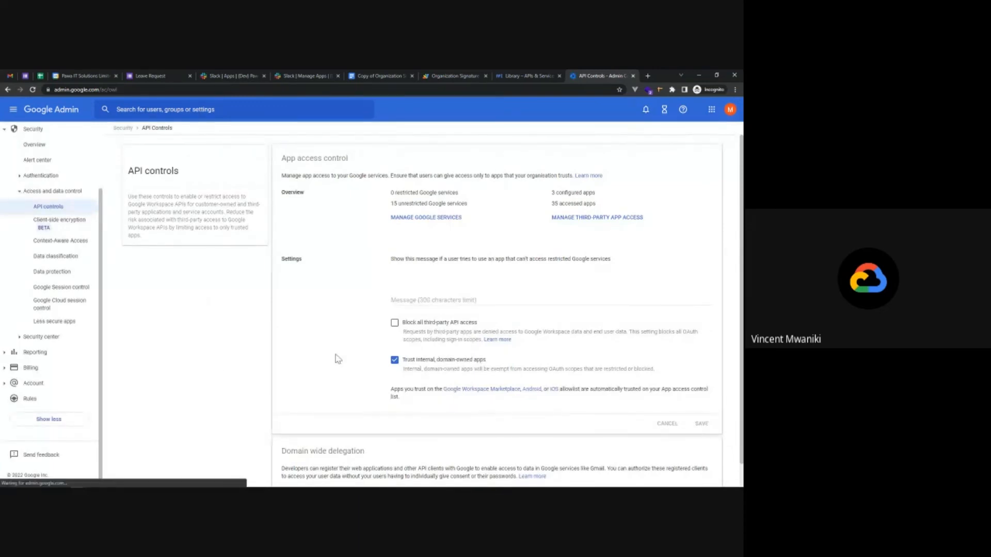
pyautogui.moveTo(404, 360); pyautogui.dragTo(500, 365)
pyautogui.click(499, 366)
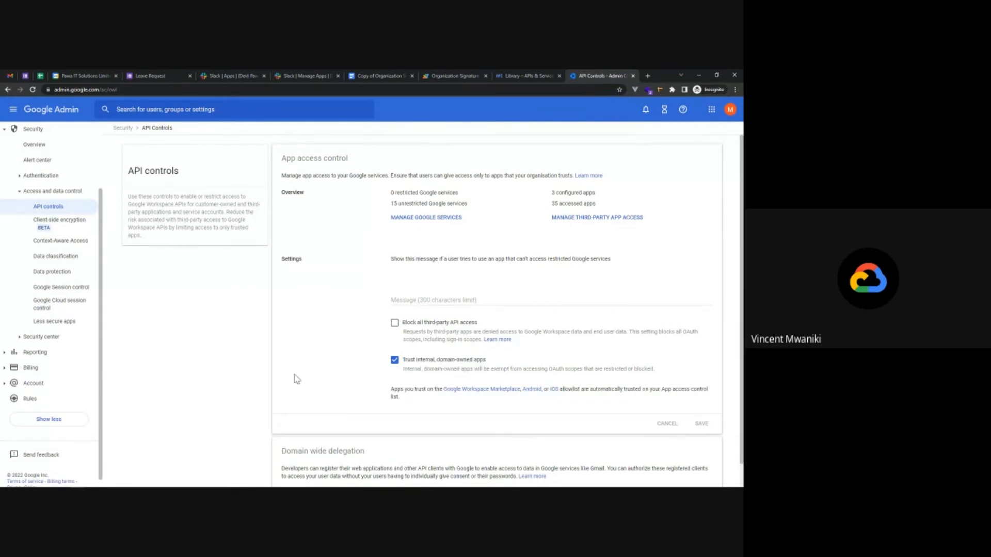
pyautogui.scroll(-1, 297, 379)
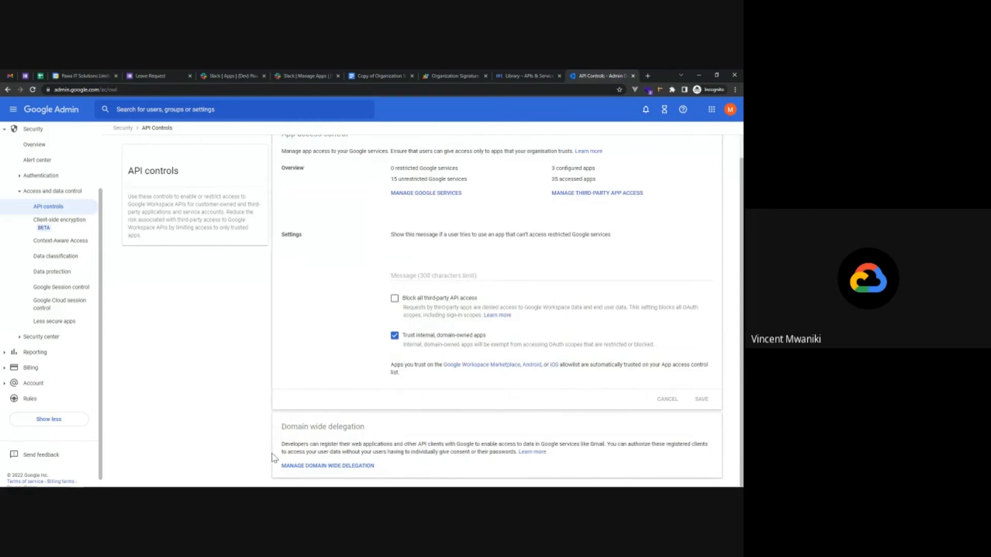
pyautogui.click(332, 467)
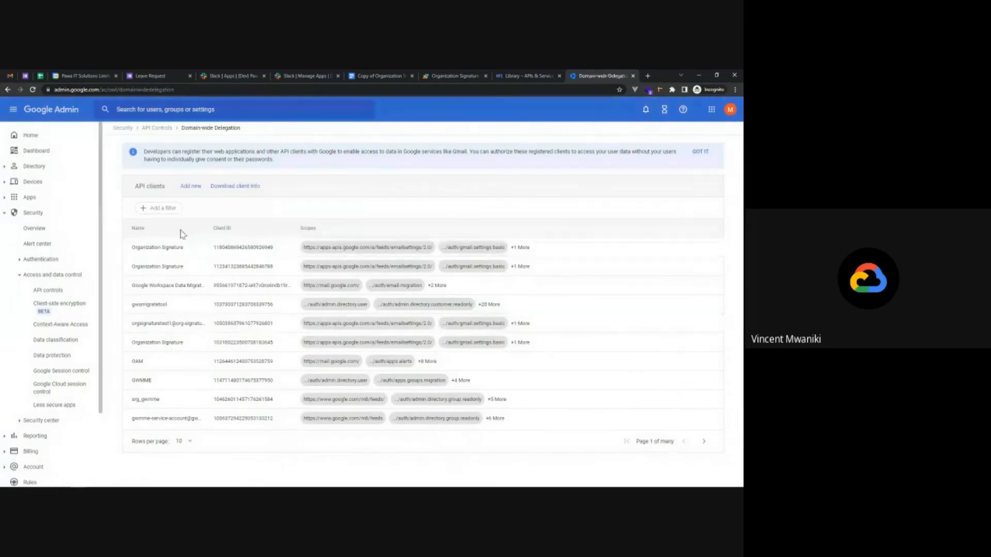
# Add a new API client using the client_id copied from the JSON key file, trimmed to the bare ID.
pyautogui.click(190, 186)
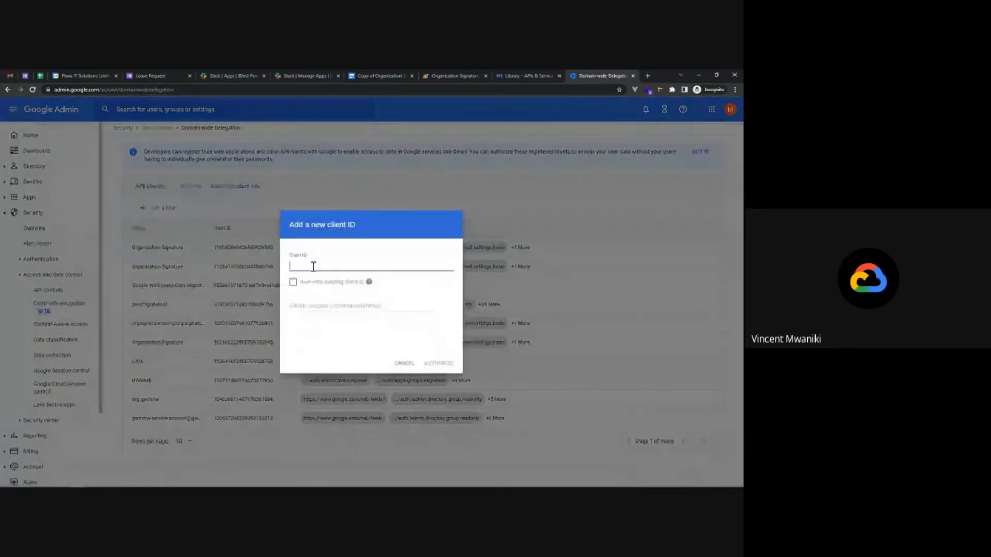
pyautogui.press('super+Tab')
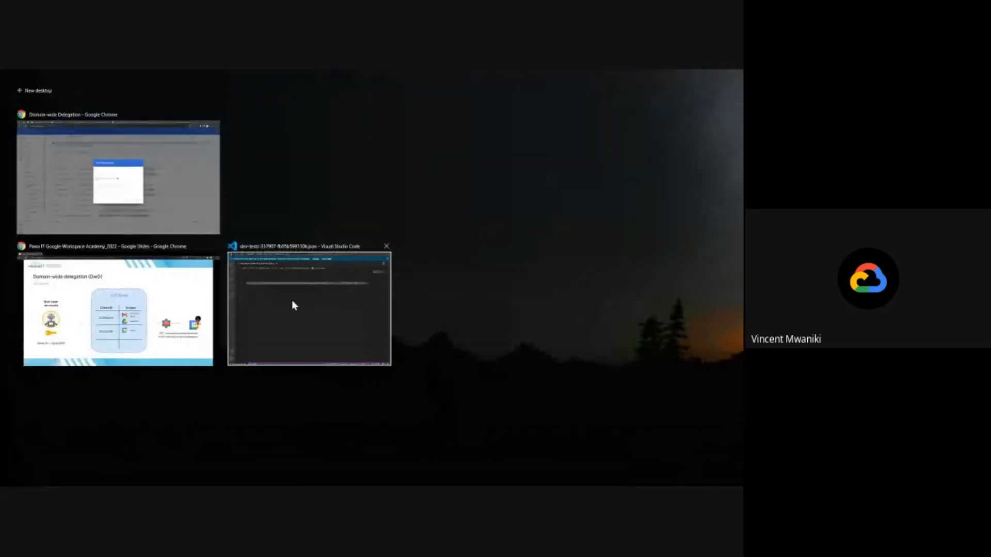
pyautogui.click(292, 302)
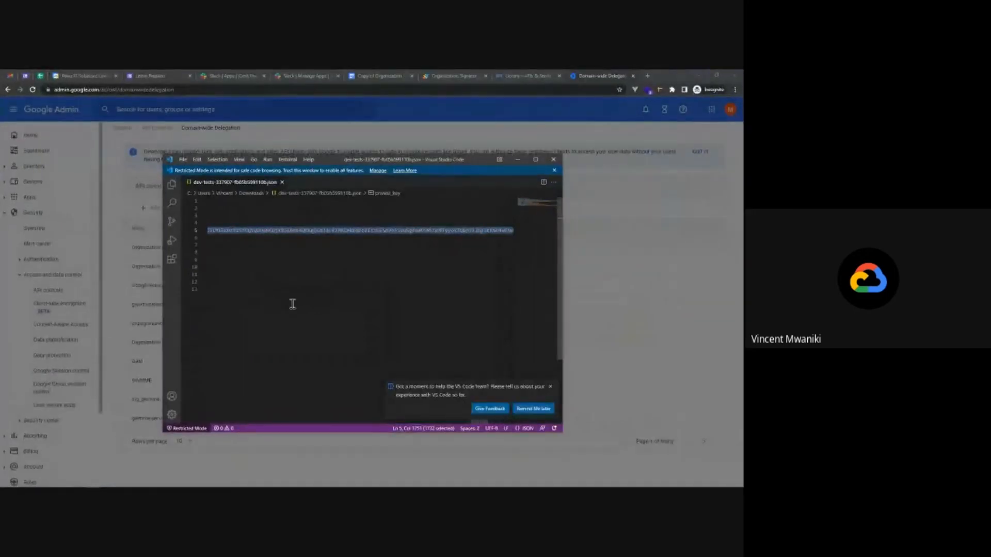
pyautogui.press('Left')
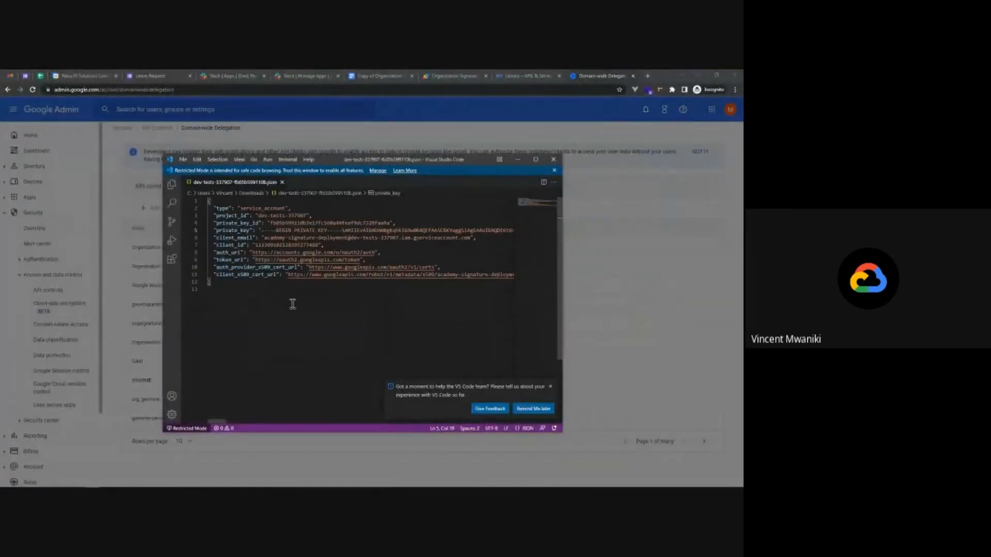
pyautogui.click(282, 245)
pyautogui.doubleClick(282, 245)
pyautogui.click(115, 334)
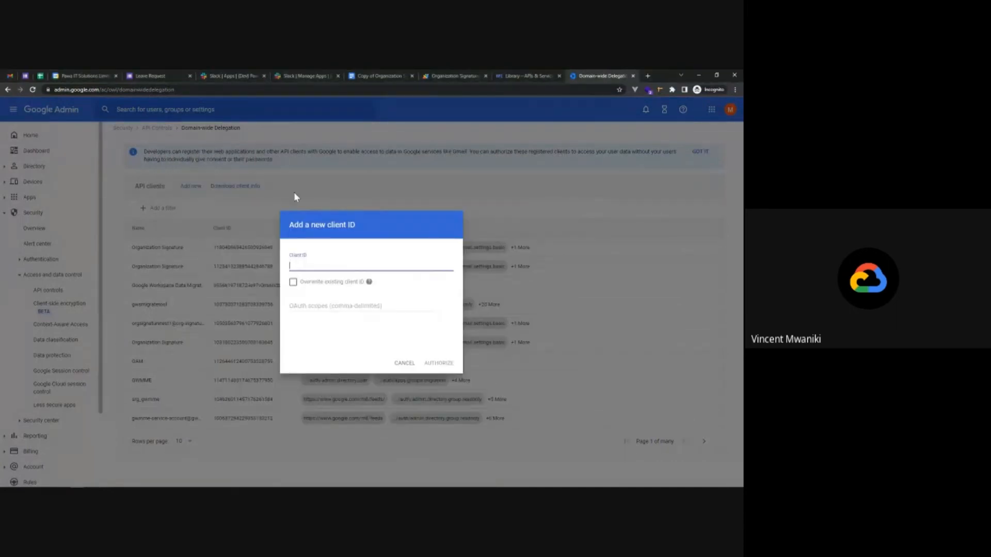
pyautogui.hotkey('ctrl', 'v')
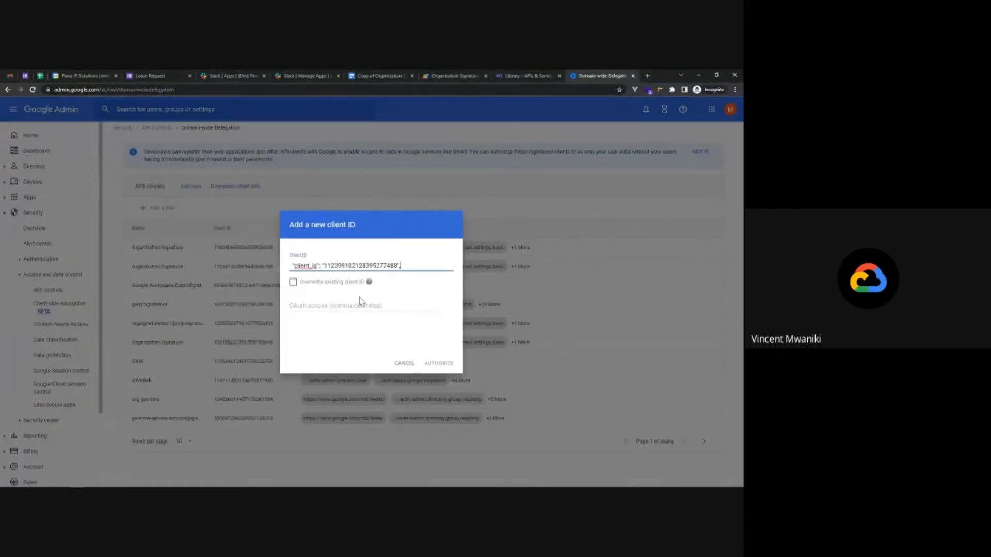
pyautogui.moveTo(325, 266); pyautogui.dragTo(258, 256)
pyautogui.press('BackSpace')
pyautogui.click(370, 264)
pyautogui.press('BackSpace')
# Paste the emailsettings, gmail.settings.basic and gmail.settings.sharing scopes and authorize the client.
pyautogui.hotkey('alt', 'Tab')
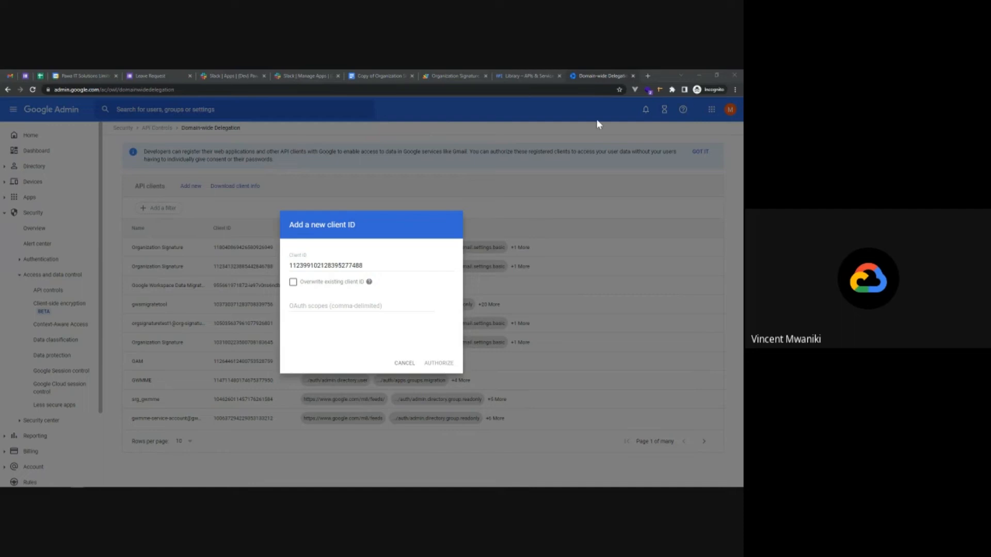
pyautogui.click(313, 307)
pyautogui.write('https://apps-apis.google.com/a/feeds/emailsettings/2.0/')
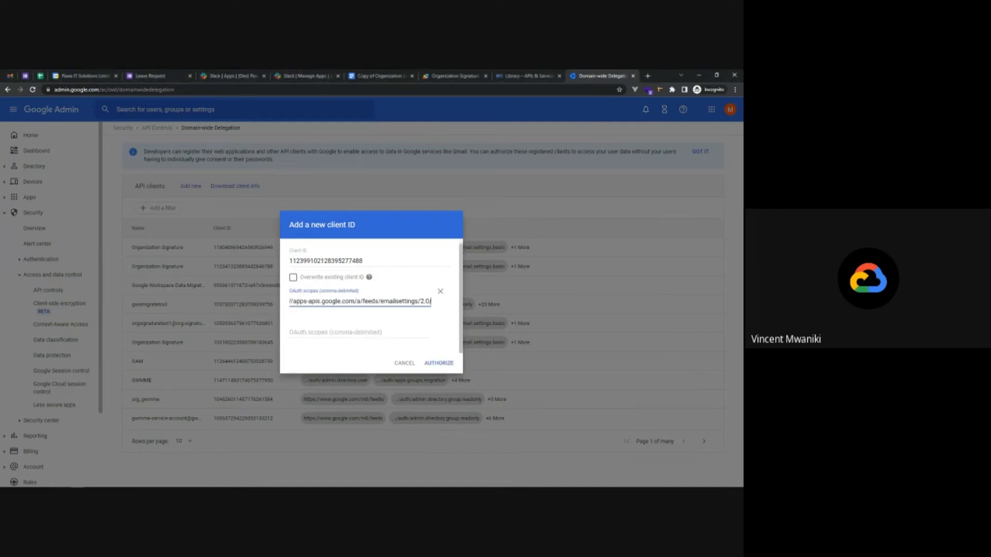
pyautogui.hotkey('alt', 'Tab')
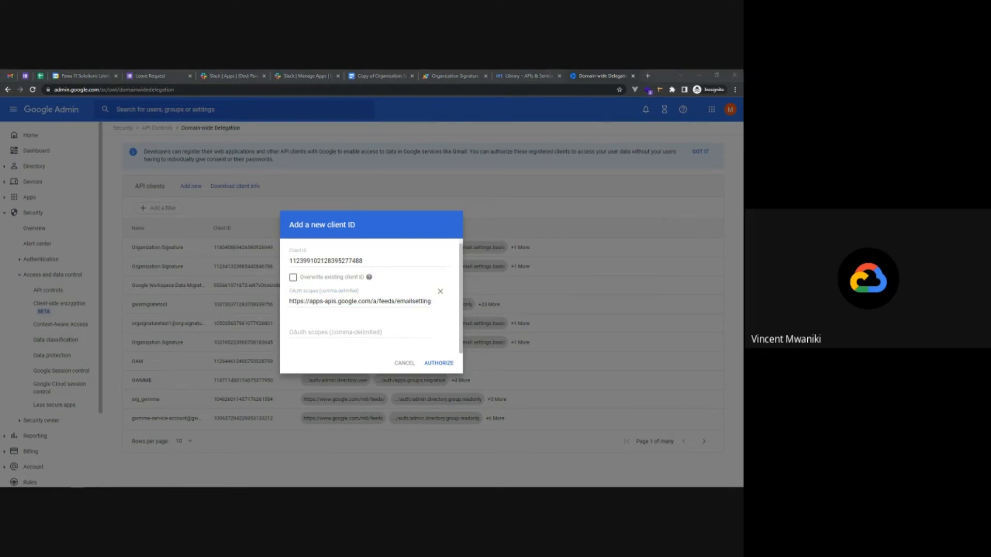
pyautogui.click(351, 332)
pyautogui.write('https://www.googleapis.com/auth/gmail.settings.basic')
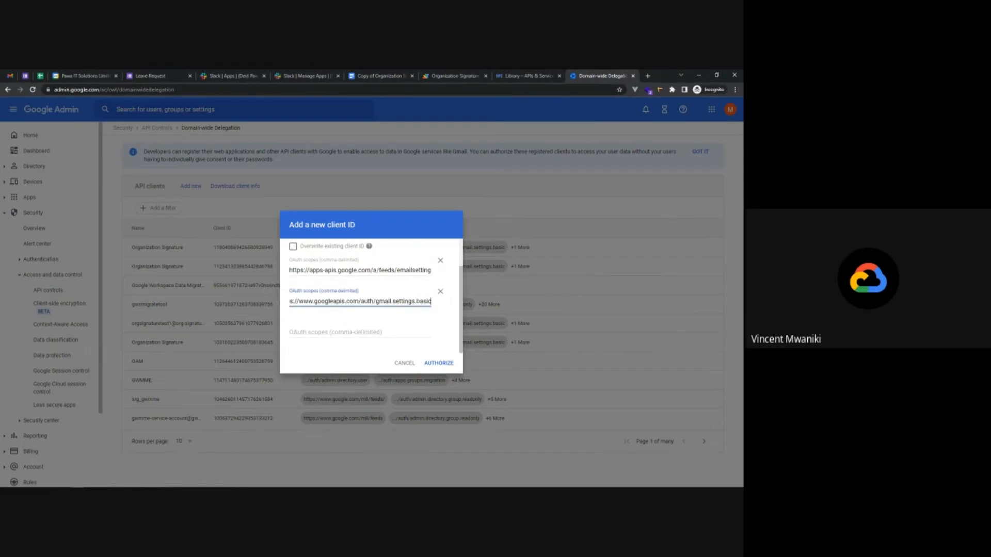
pyautogui.hotkey('alt', 'Tab')
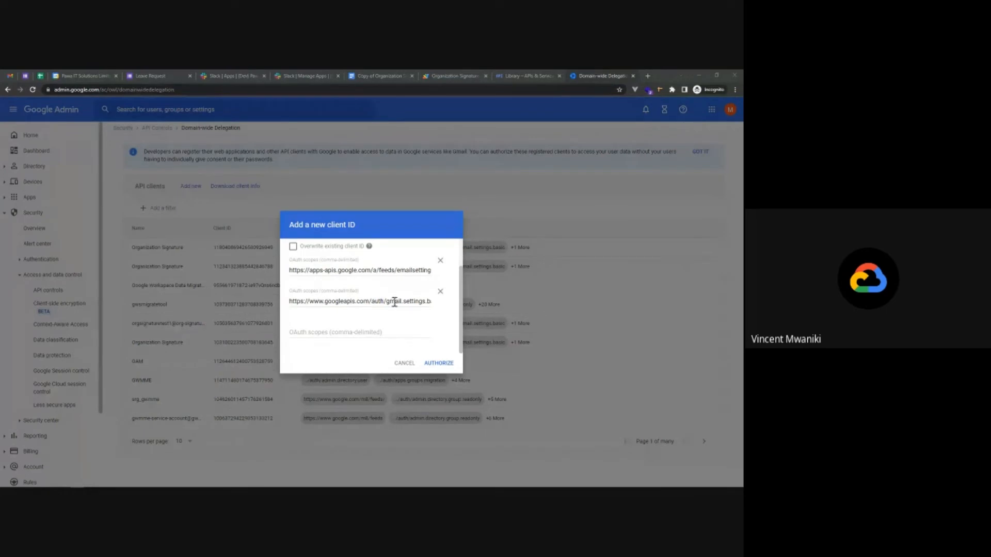
pyautogui.click(320, 330)
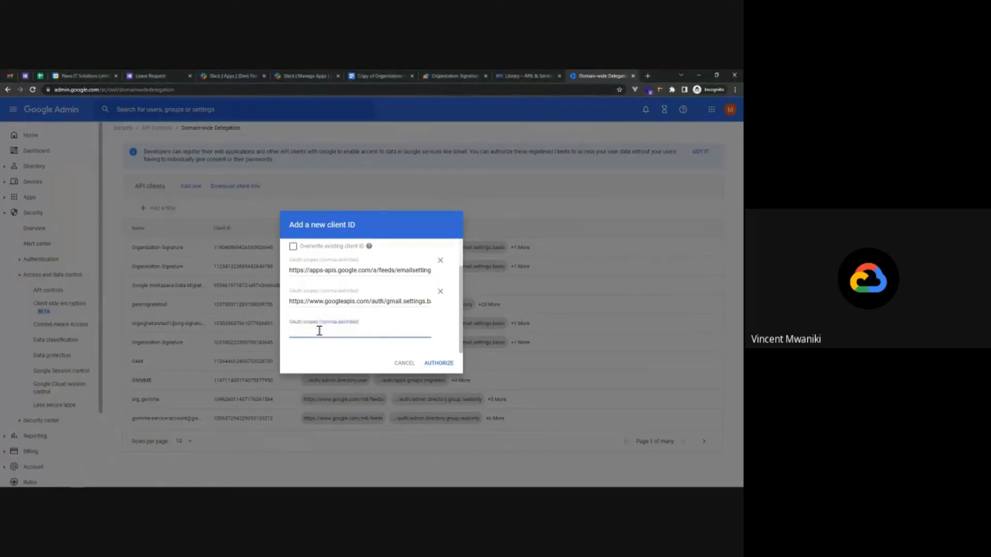
pyautogui.write('https://www.googleapis.com/auth/gmail.settings.sharing')
pyautogui.scroll(3, 320, 330)
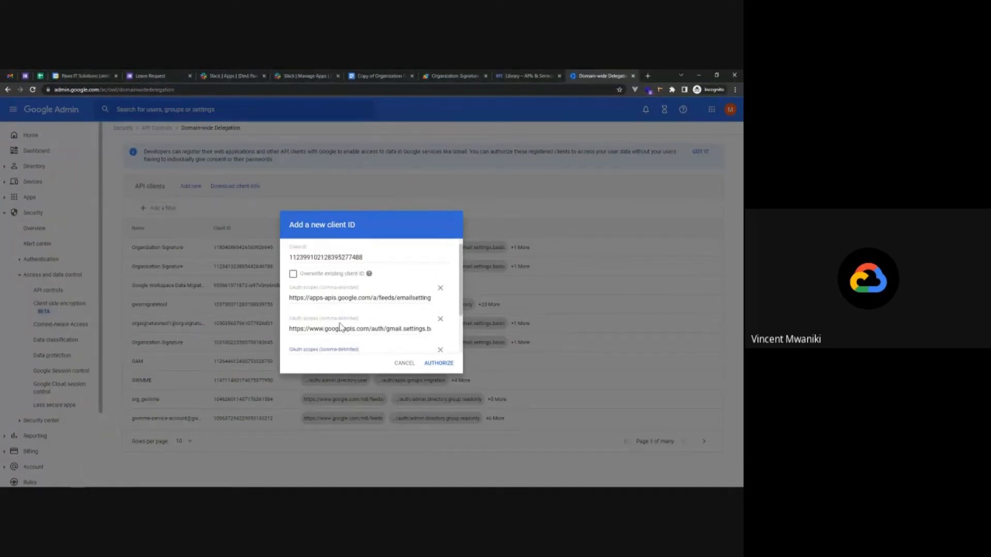
pyautogui.click(439, 364)
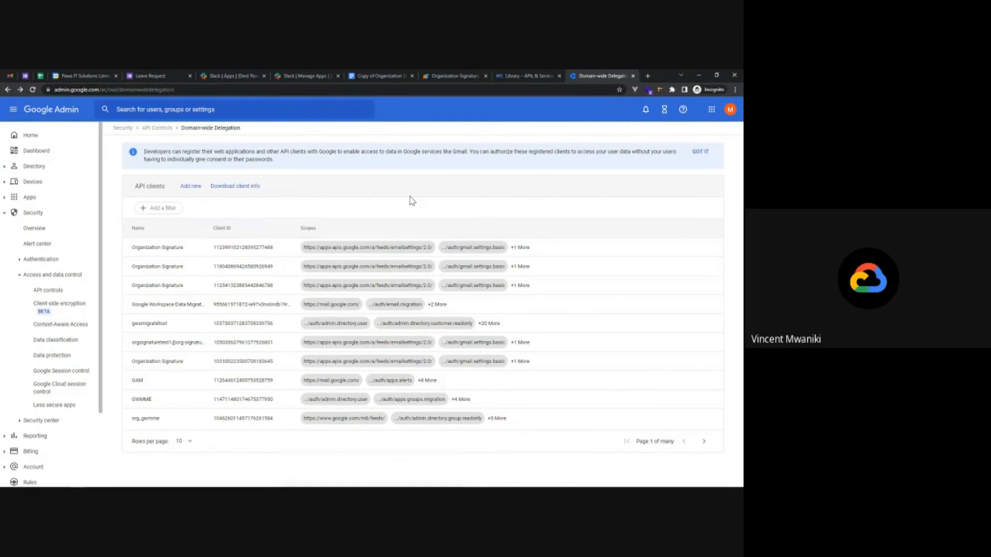
# Return to the signature template document and run Configure Script > Client Email.
pyautogui.click(529, 72)
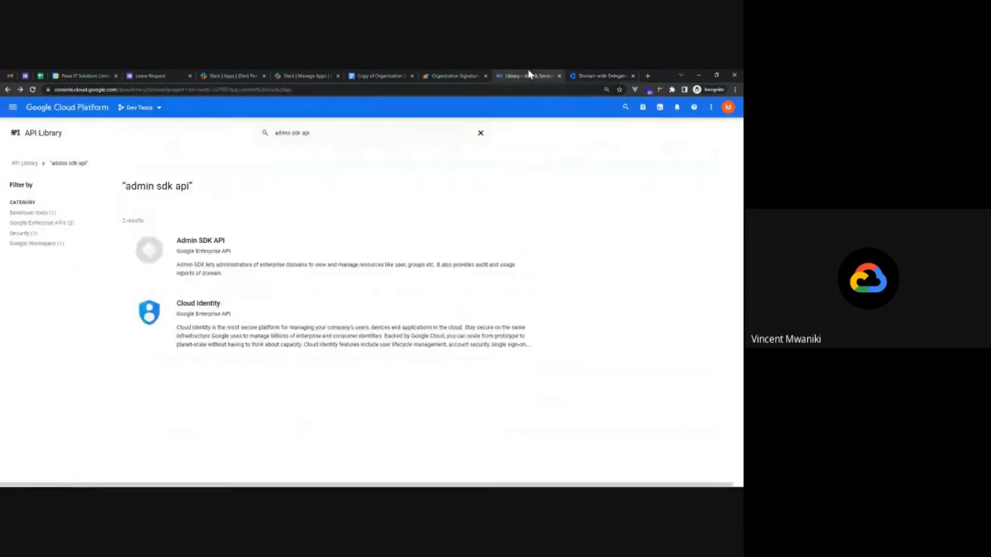
pyautogui.click(586, 75)
pyautogui.click(375, 75)
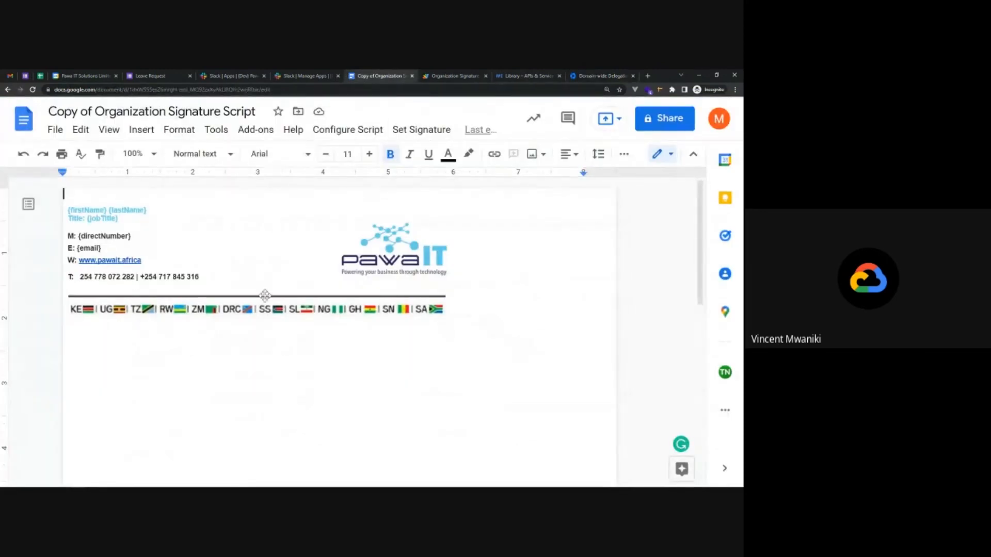
pyautogui.click(344, 133)
pyautogui.click(344, 135)
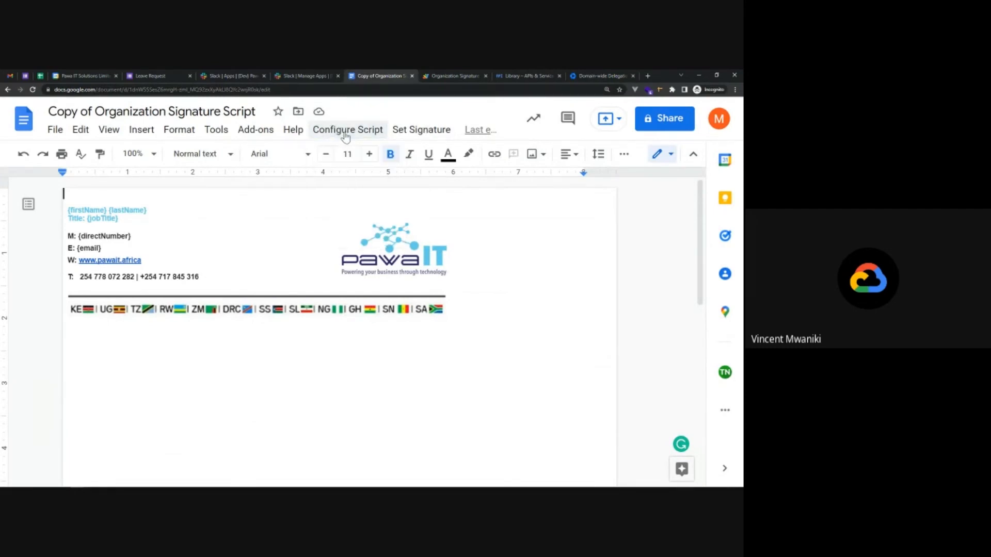
pyautogui.click(344, 134)
pyautogui.click(361, 156)
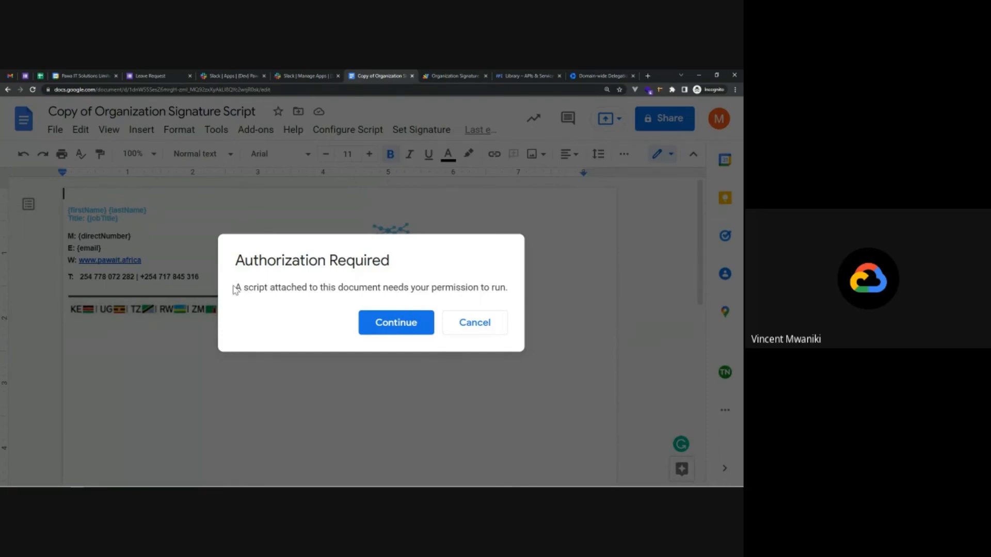
# Grant the script access with the organization admin account, reviewing the requested permissions before allowing.
pyautogui.click(397, 324)
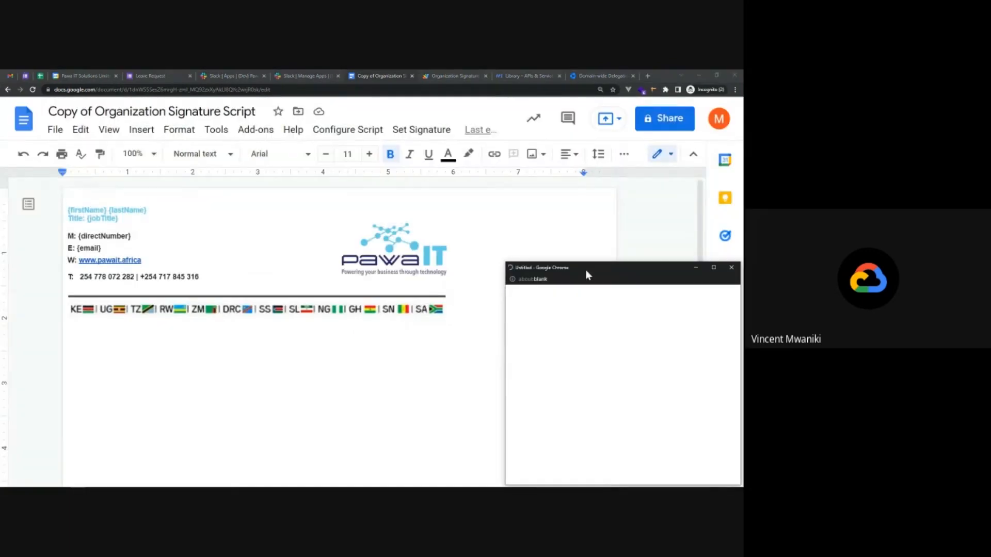
pyautogui.moveTo(587, 270); pyautogui.dragTo(299, 138)
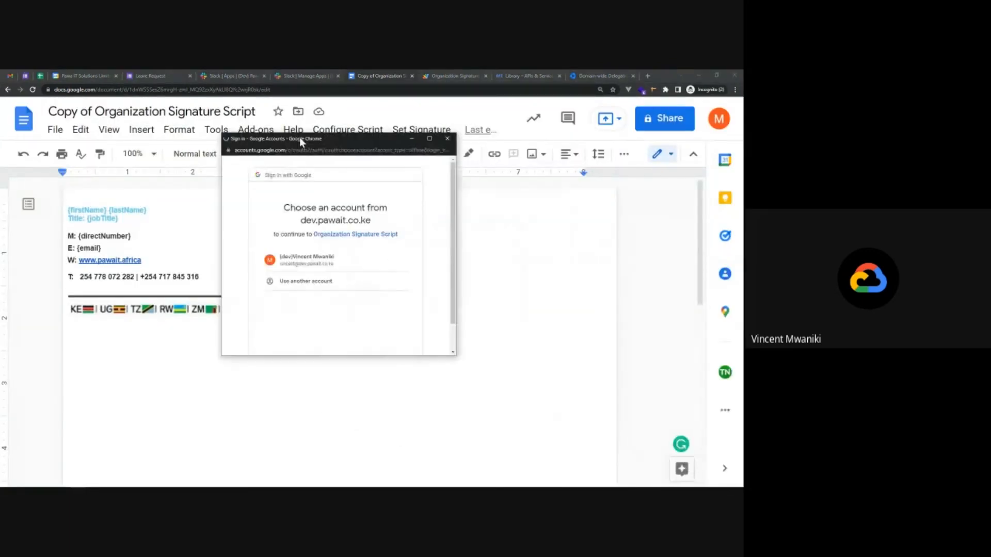
pyautogui.click(340, 258)
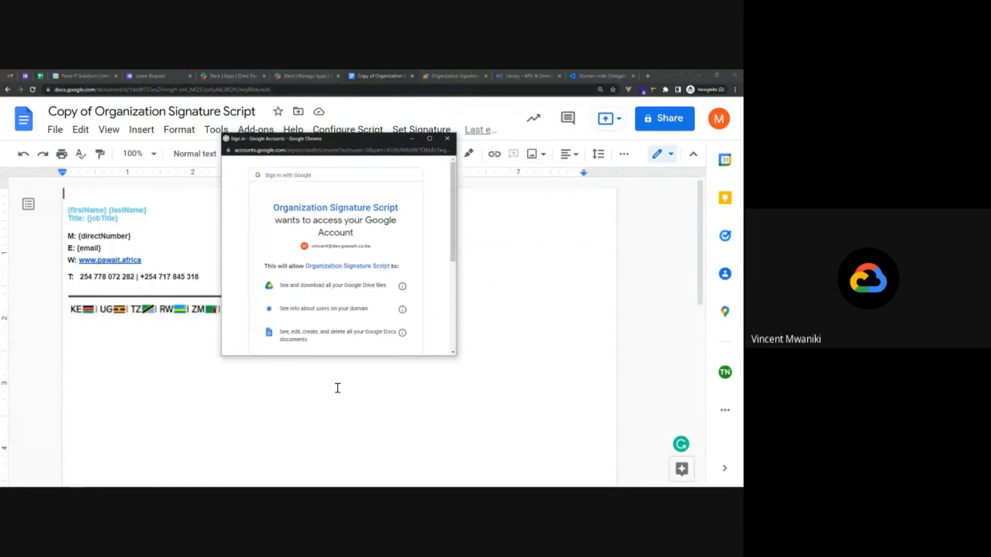
pyautogui.moveTo(332, 355); pyautogui.dragTo(327, 486)
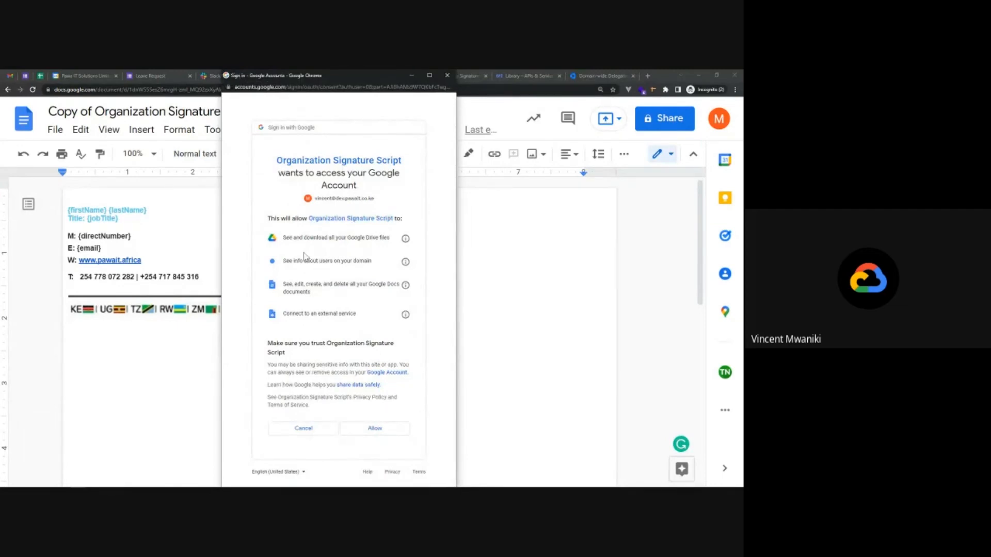
pyautogui.moveTo(277, 237); pyautogui.dragTo(391, 316)
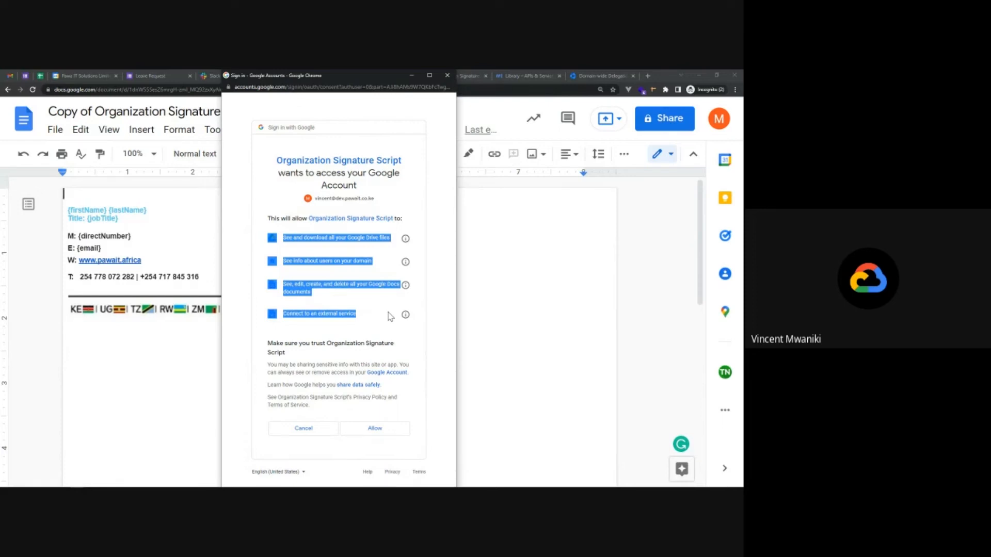
pyautogui.click(419, 352)
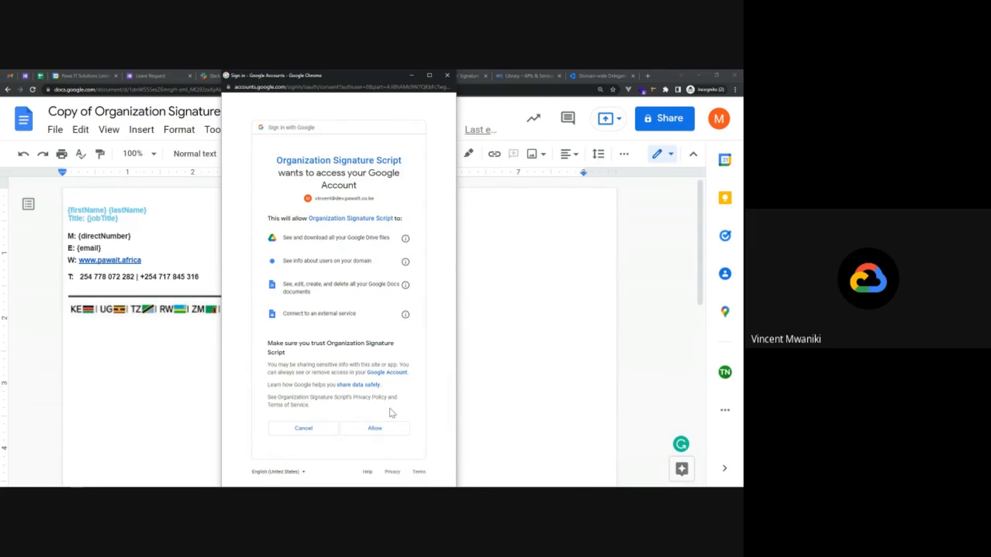
pyautogui.click(374, 429)
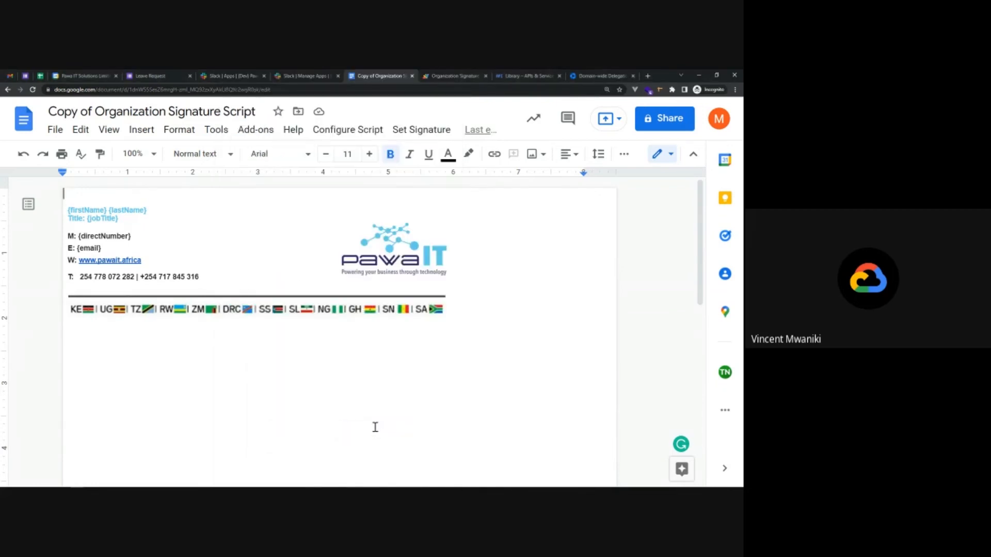
# Set the script's Client Email to the client_email value copied from the JSON key file.
pyautogui.click(345, 135)
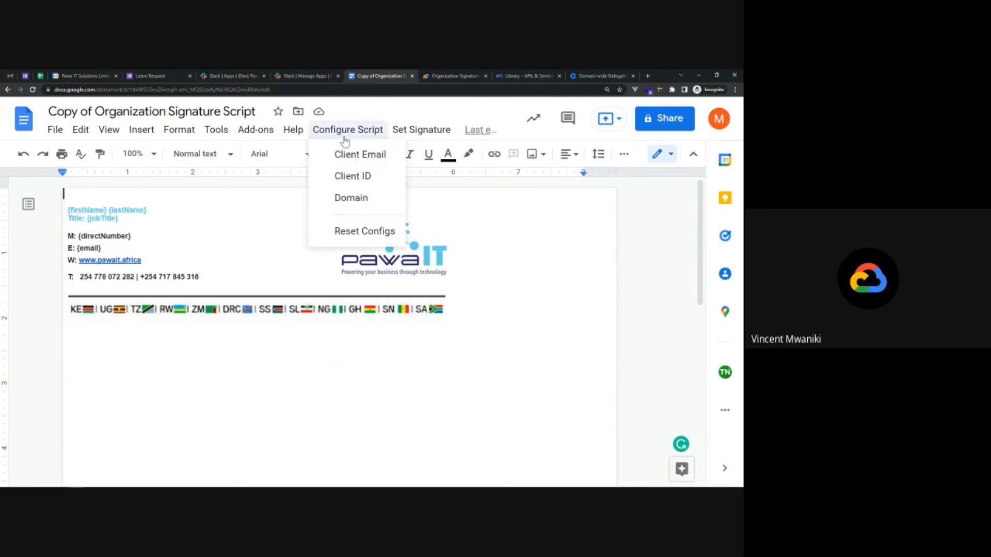
pyautogui.click(356, 154)
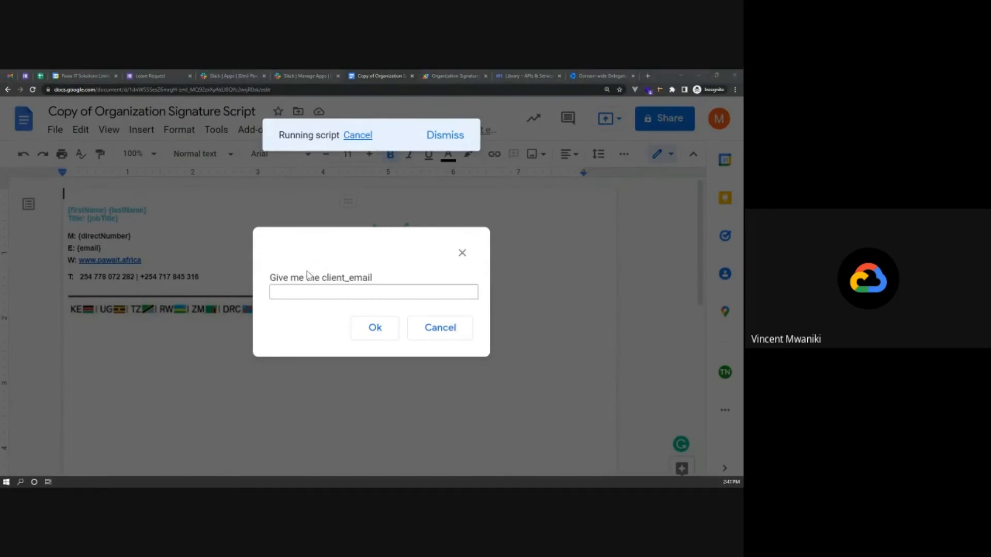
pyautogui.press('super+Tab')
pyautogui.click(136, 187)
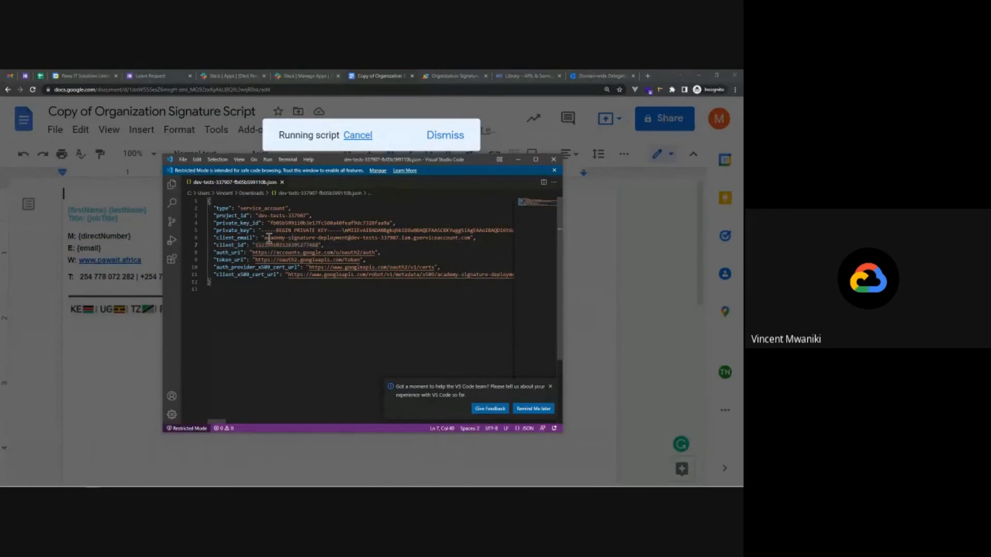
pyautogui.moveTo(261, 238)
pyautogui.mouseDown()
pyautogui.moveTo(390, 249)
pyautogui.moveTo(470, 237)
pyautogui.mouseUp()
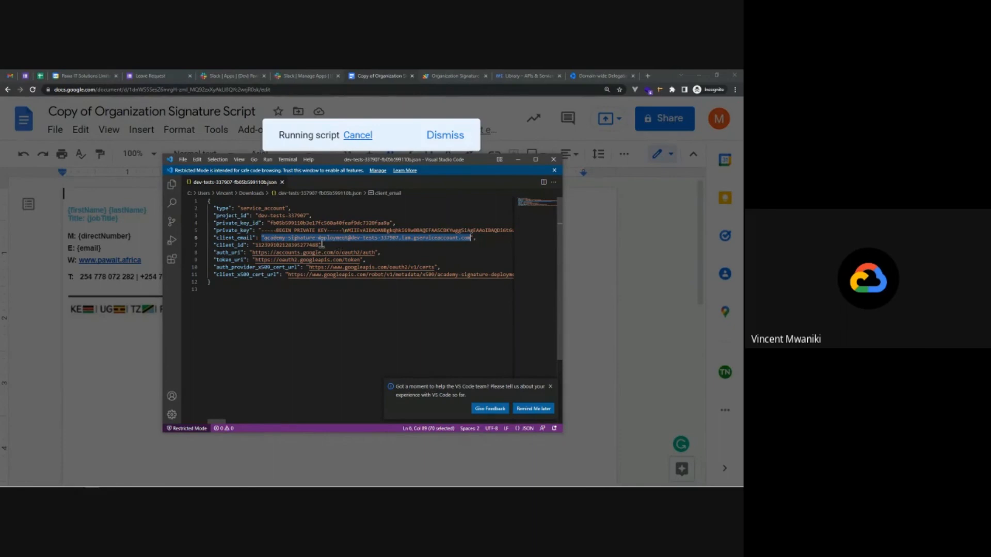
pyautogui.click(586, 253)
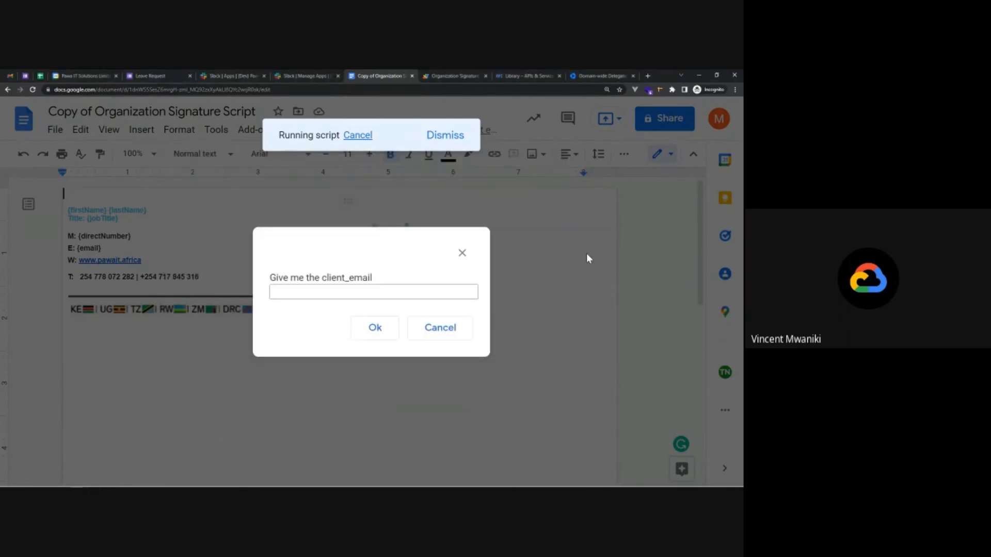
pyautogui.click(342, 292)
pyautogui.hotkey('ctrl', 'v')
pyautogui.click(377, 321)
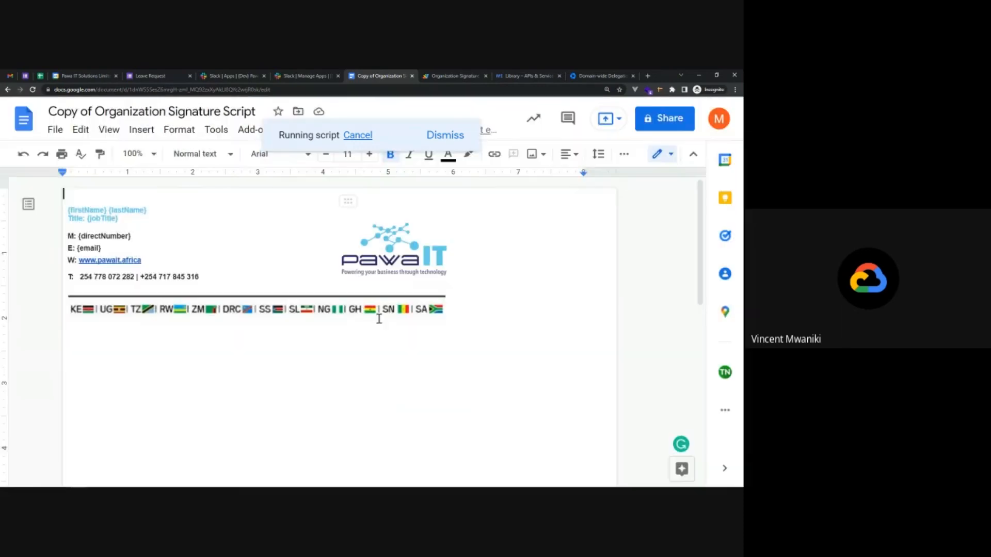
# Set the script's Client ID to the client_id number from the key file, removing the label text.
pyautogui.click(345, 129)
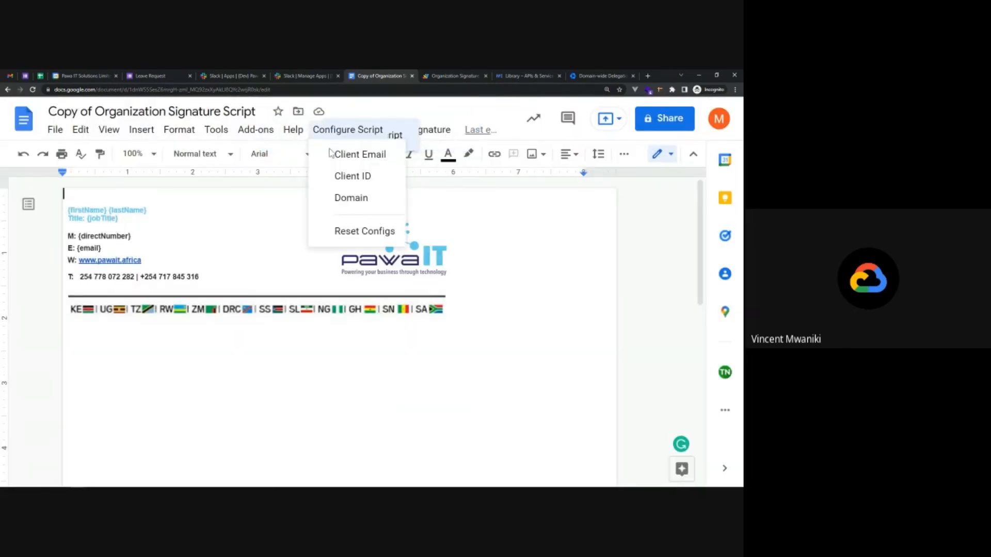
pyautogui.click(345, 176)
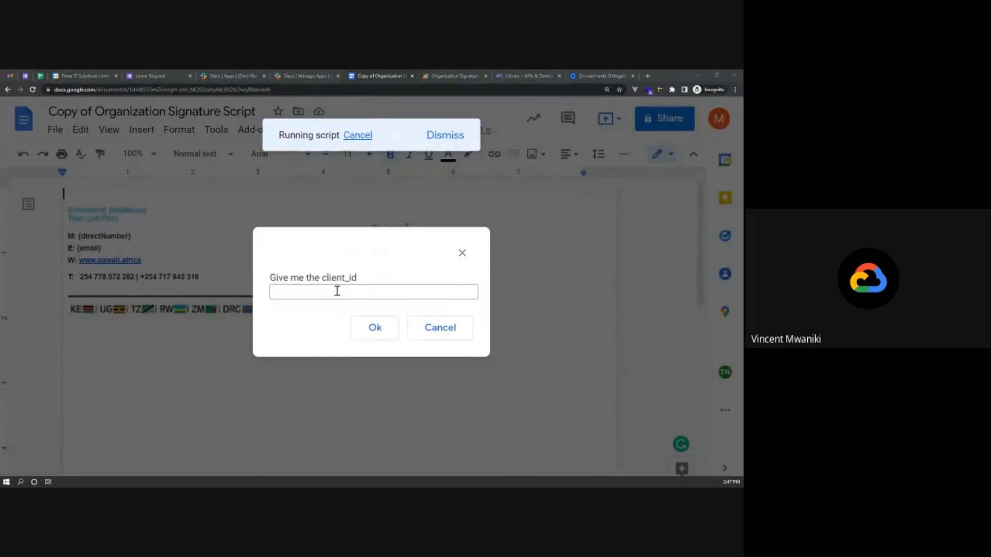
pyautogui.press('super+Tab')
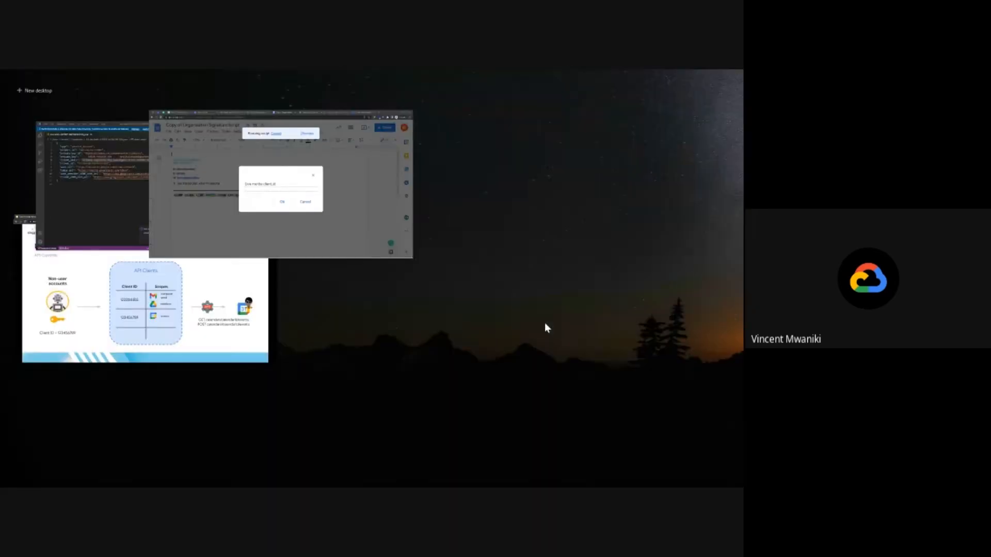
pyautogui.click(160, 198)
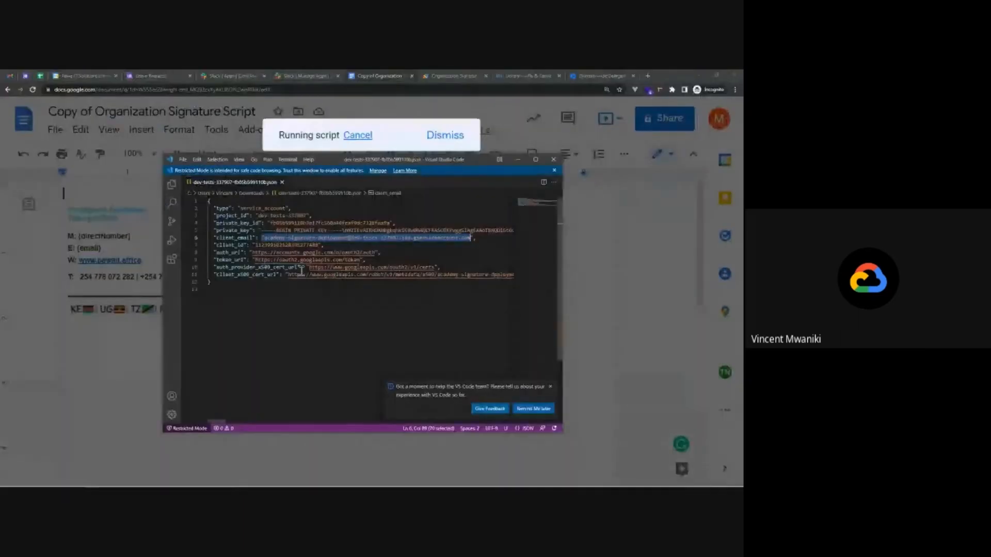
pyautogui.click(276, 247)
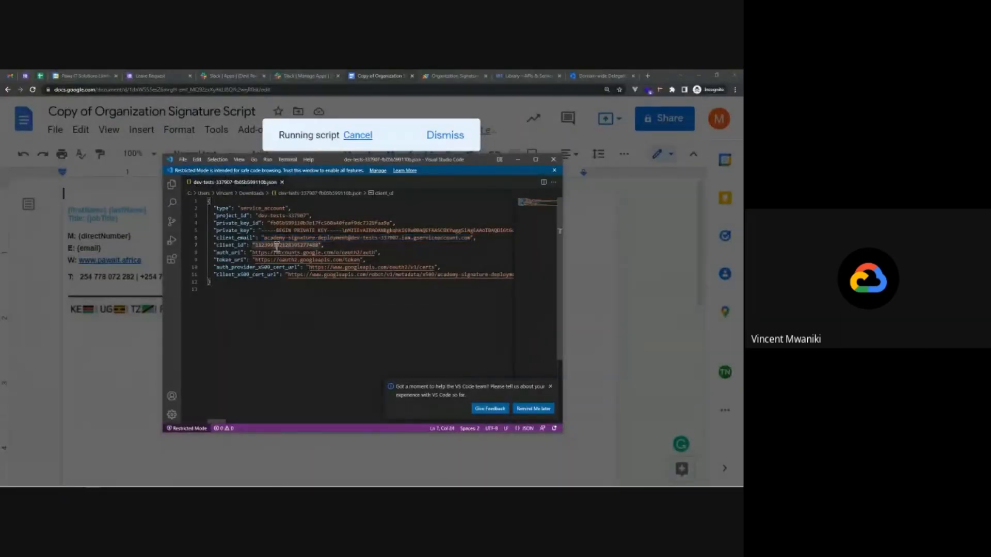
pyautogui.click(645, 287)
pyautogui.click(337, 293)
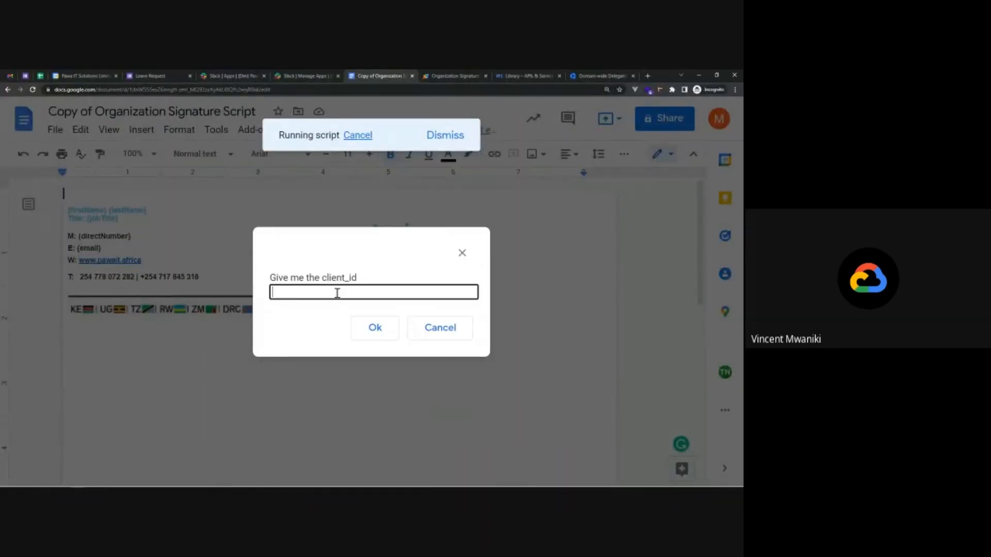
pyautogui.hotkey('ctrl', 'v')
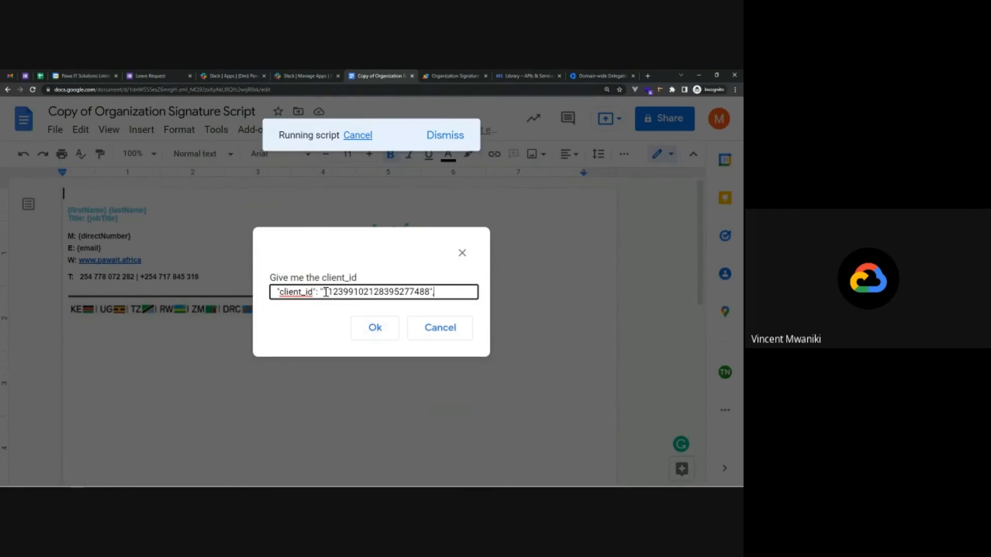
pyautogui.moveTo(323, 291); pyautogui.dragTo(270, 292)
pyautogui.press('BackSpace')
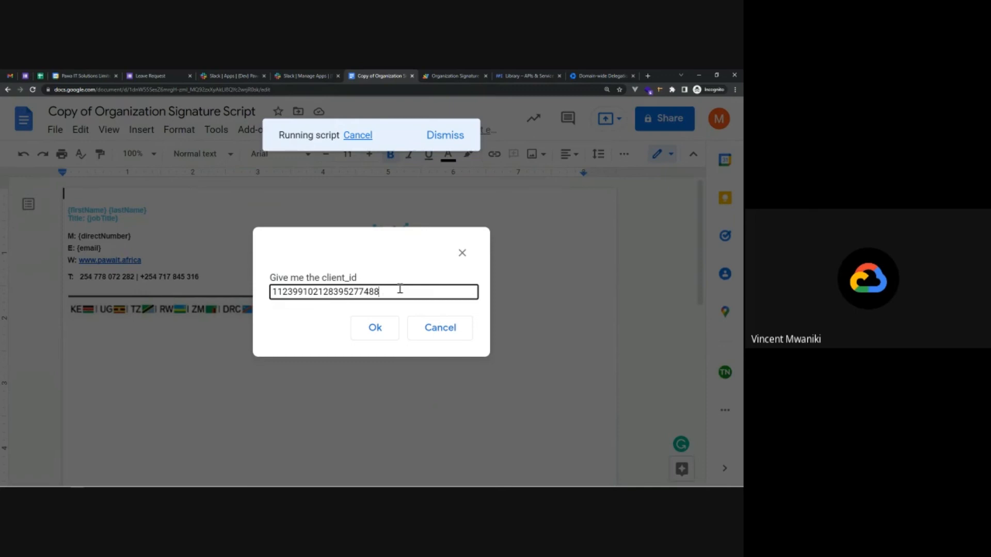
pyautogui.click(377, 330)
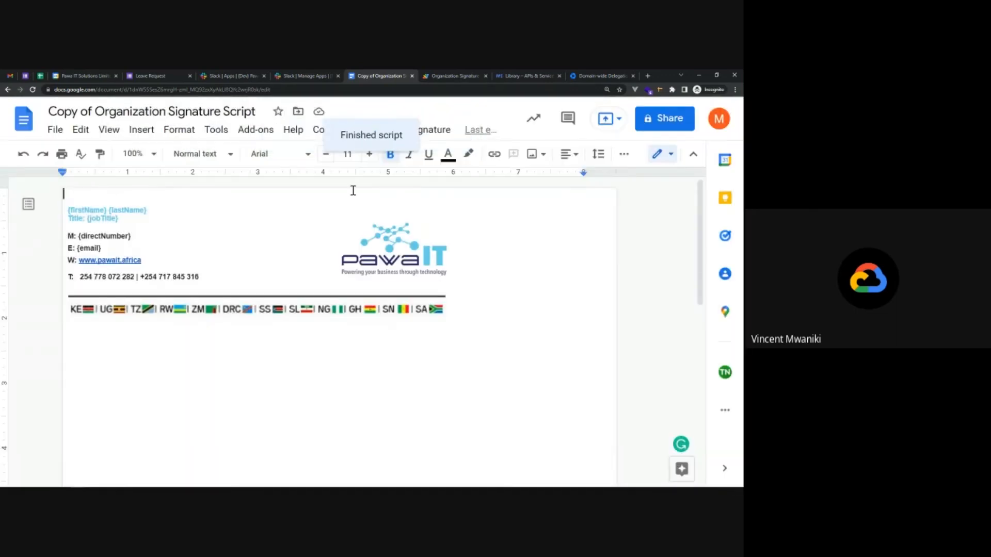
# Enter dev.pawait.co.ke as the script's Domain.
pyautogui.click(317, 130)
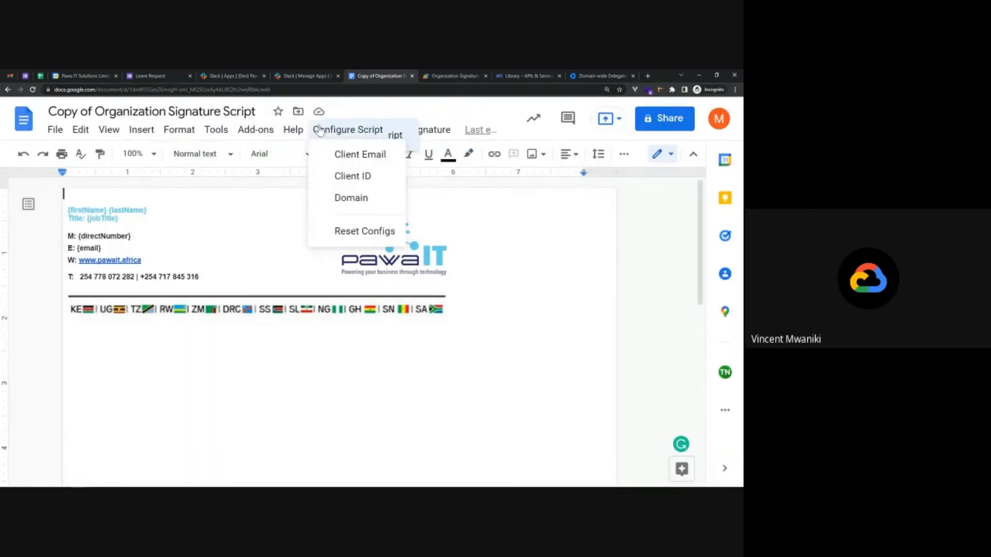
pyautogui.click(336, 197)
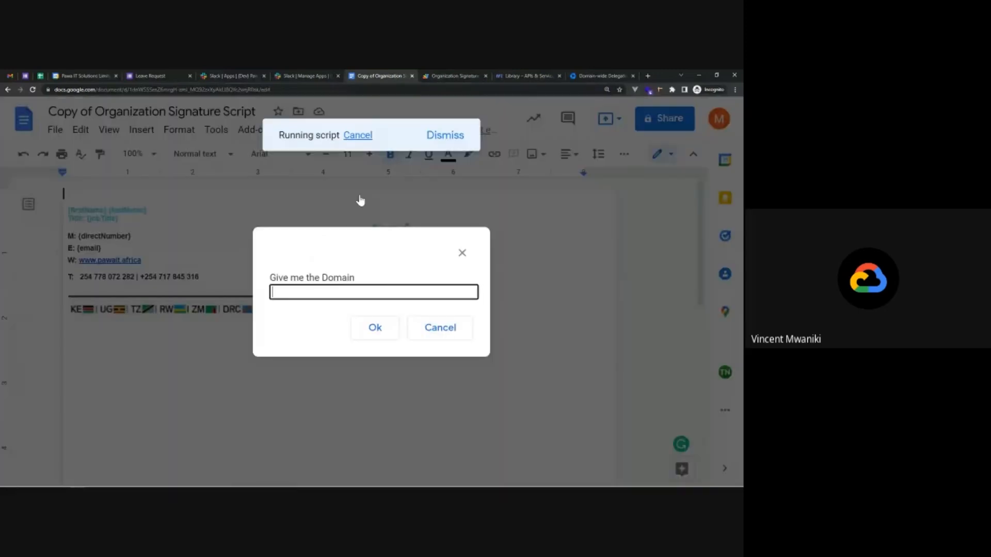
pyautogui.write('dev.pawait.co.ke')
# Confirm the domain, then use Set Signature > Set User to enter the admin's work e-mail address.
pyautogui.click(373, 327)
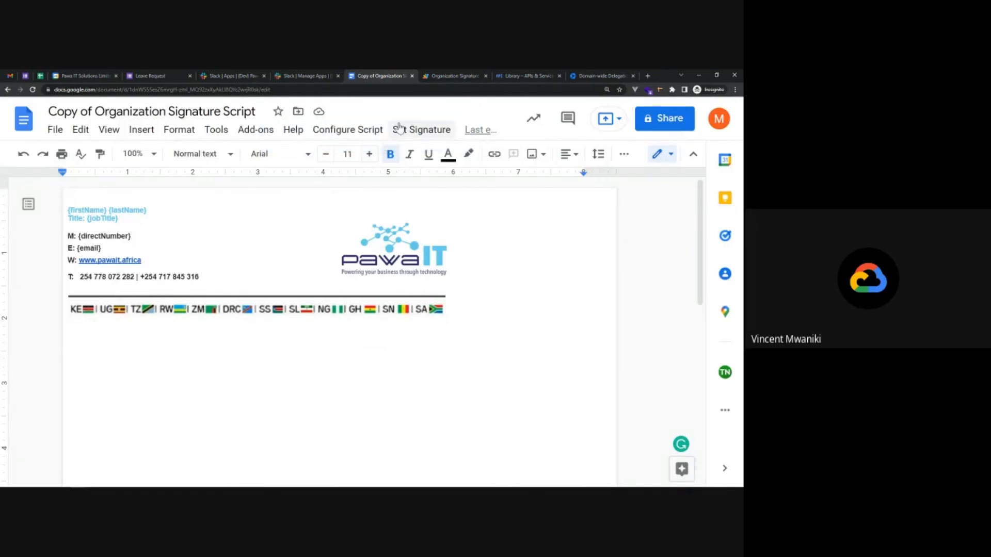
pyautogui.click(419, 130)
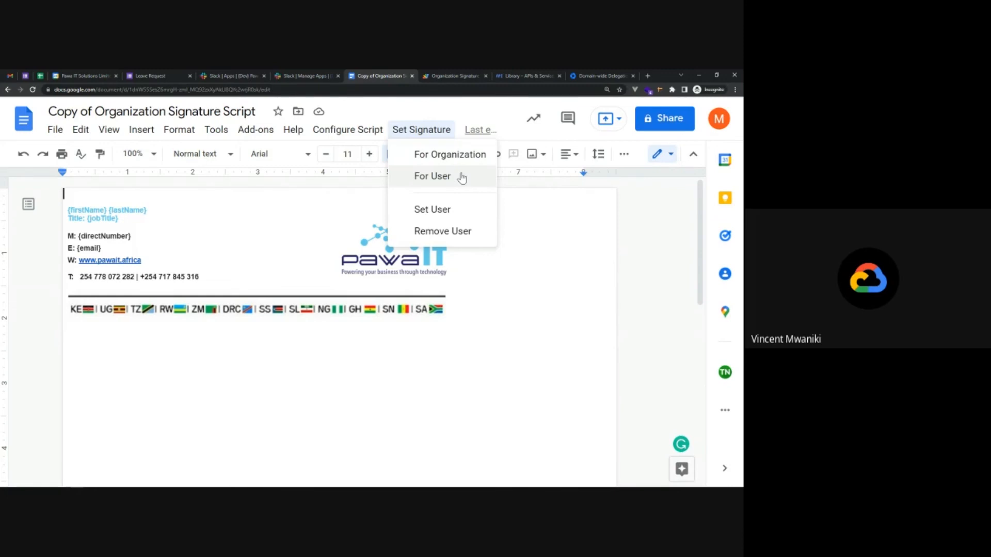
pyautogui.click(454, 210)
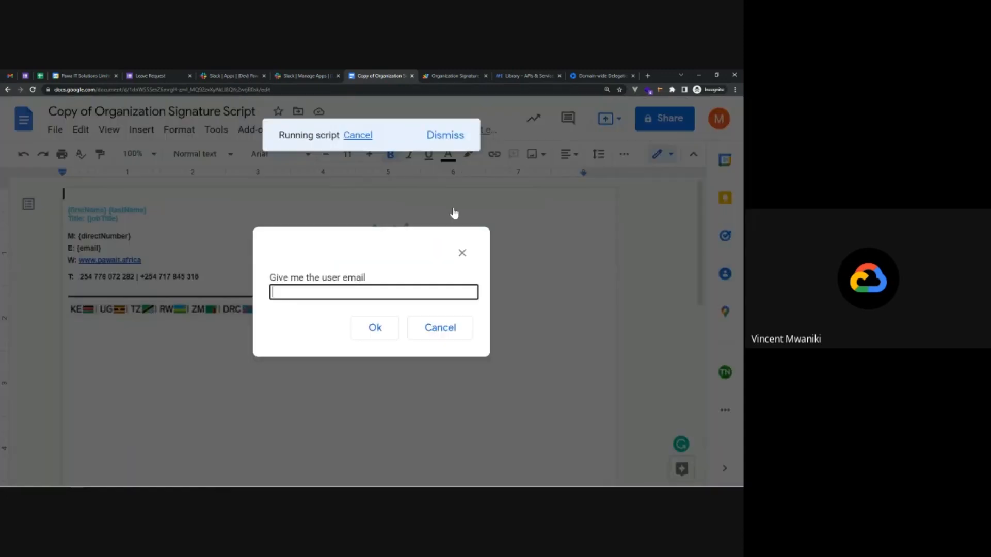
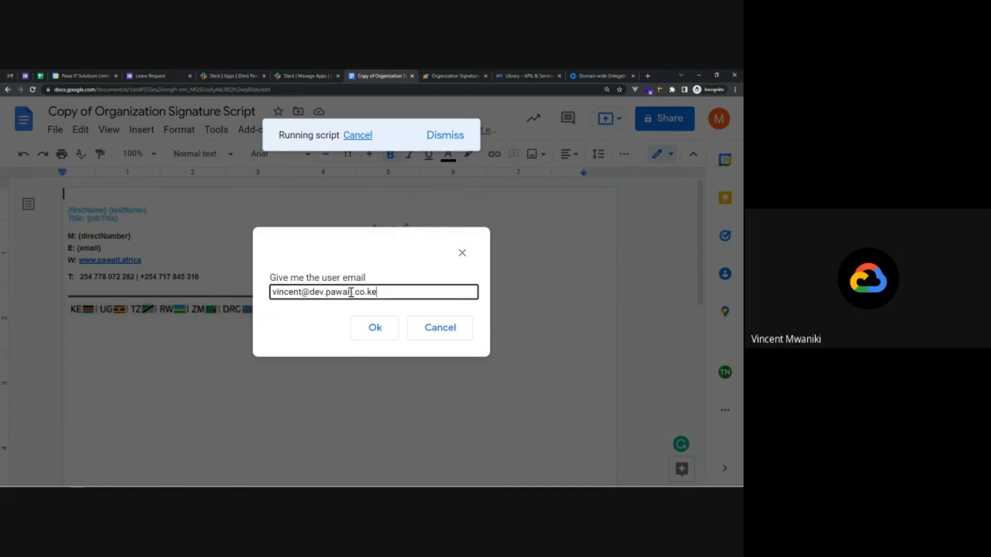
pyautogui.click(374, 328)
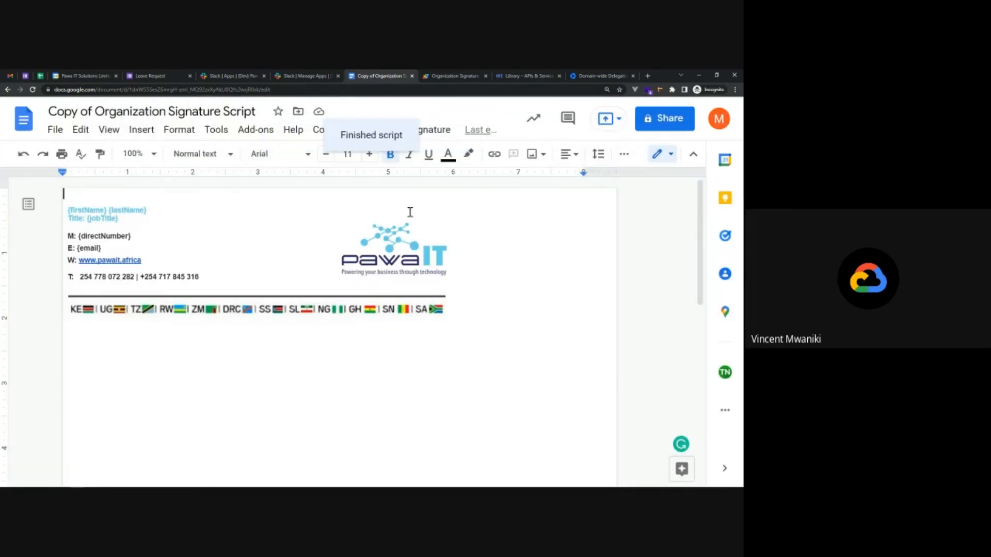
# Run Set Signature > For User and read the resulting script error details.
pyautogui.click(411, 134)
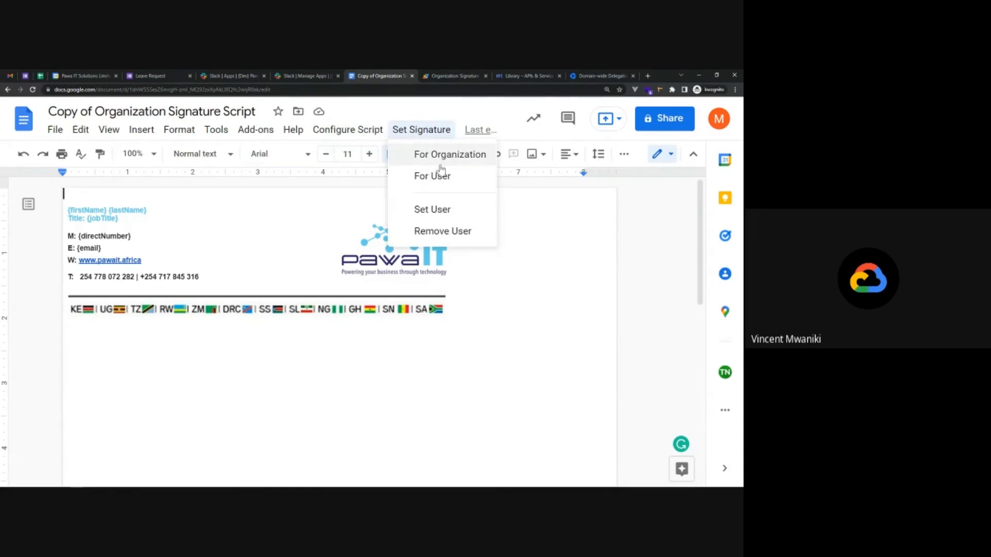
pyautogui.click(471, 175)
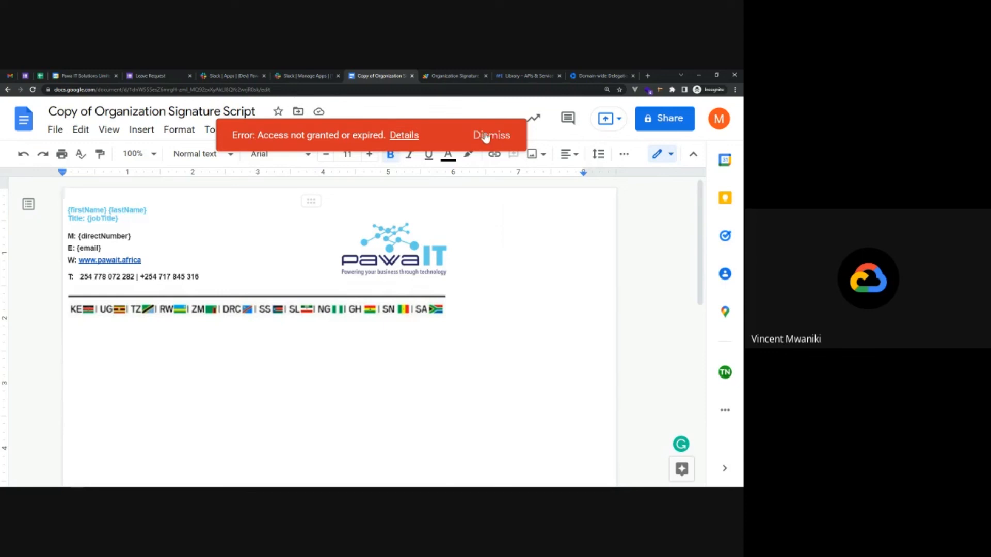
pyautogui.click(403, 135)
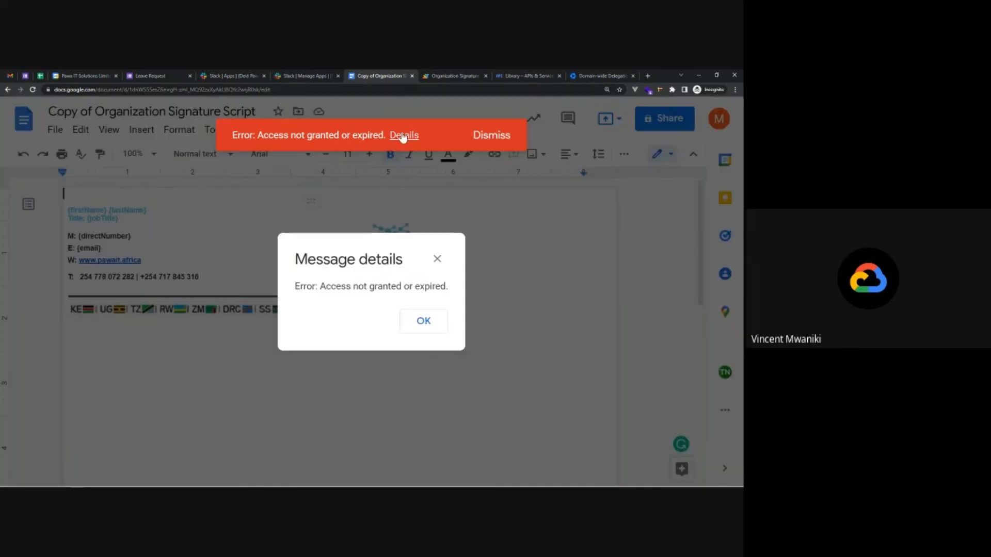
pyautogui.click(435, 255)
pyautogui.click(491, 135)
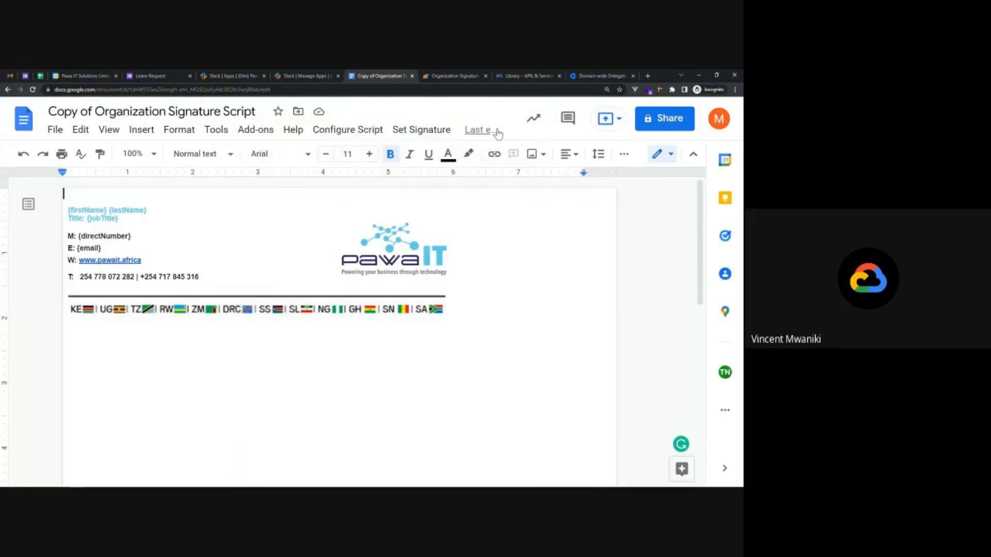
# Replace the configured client email with the service account address via Configure Script > Client Email.
pyautogui.click(330, 130)
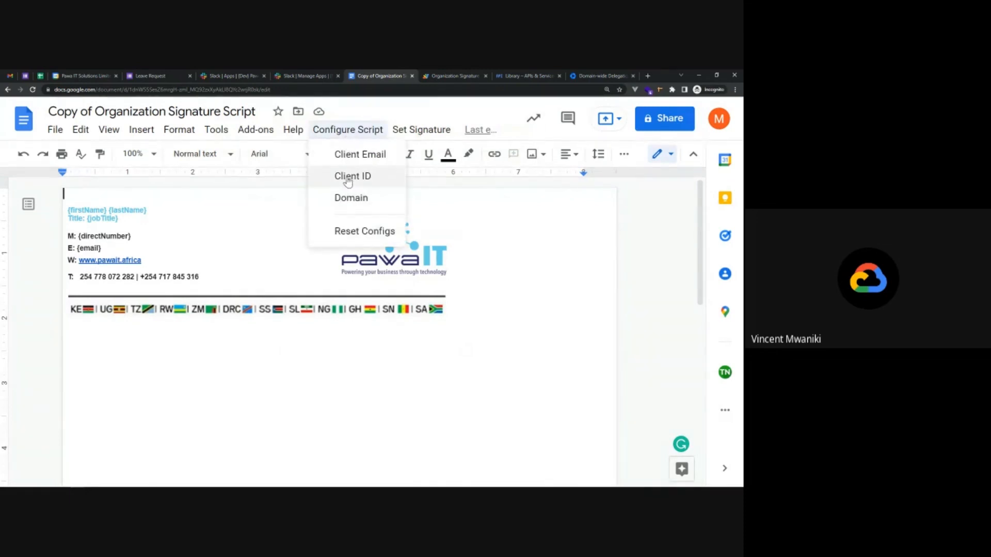
pyautogui.click(375, 160)
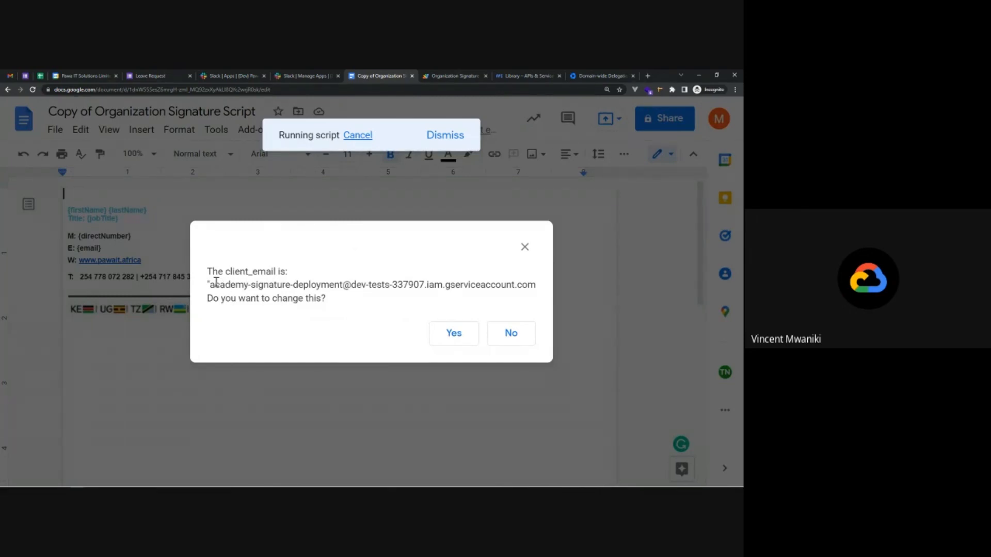
pyautogui.moveTo(210, 284); pyautogui.dragTo(537, 287)
pyautogui.hotkey('ctrl', 'c')
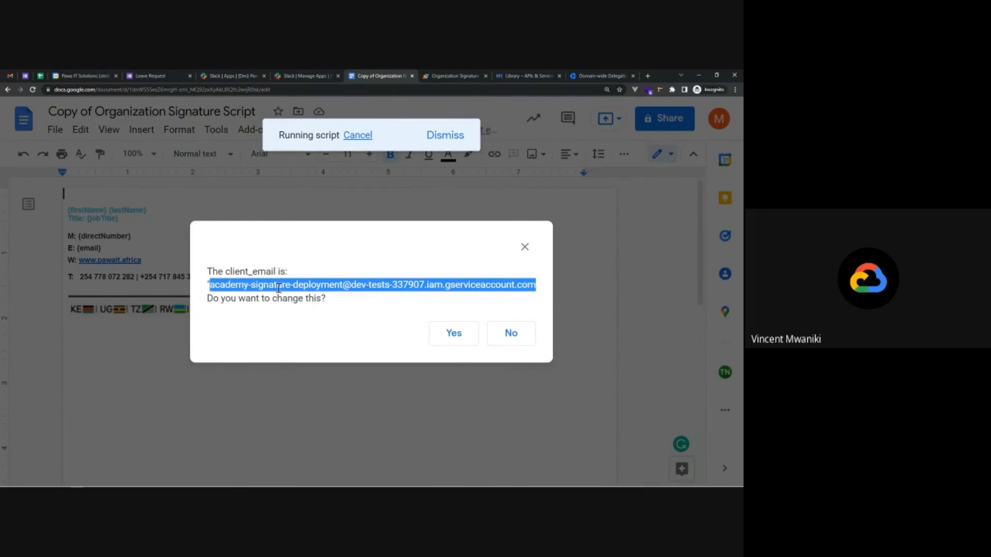
pyautogui.click(210, 284)
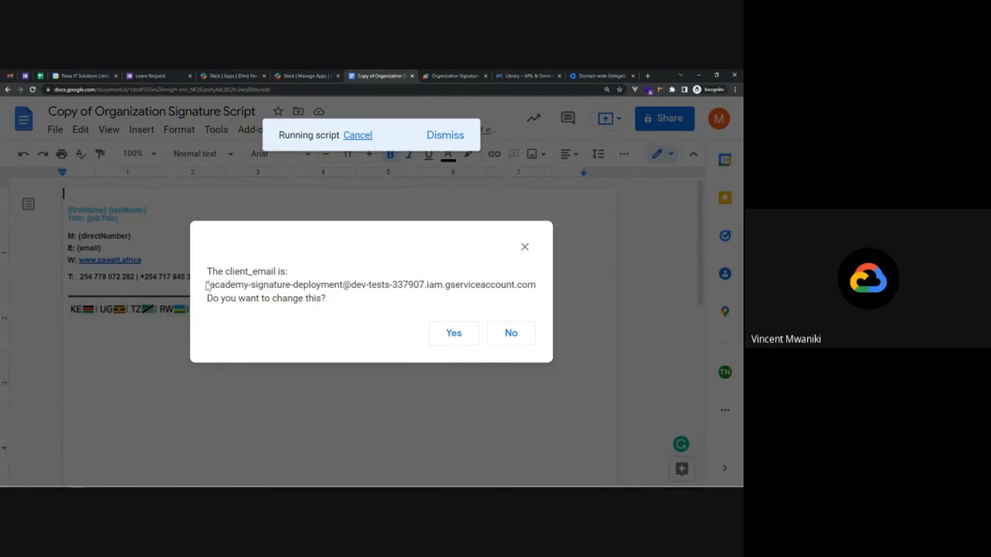
pyautogui.click(457, 335)
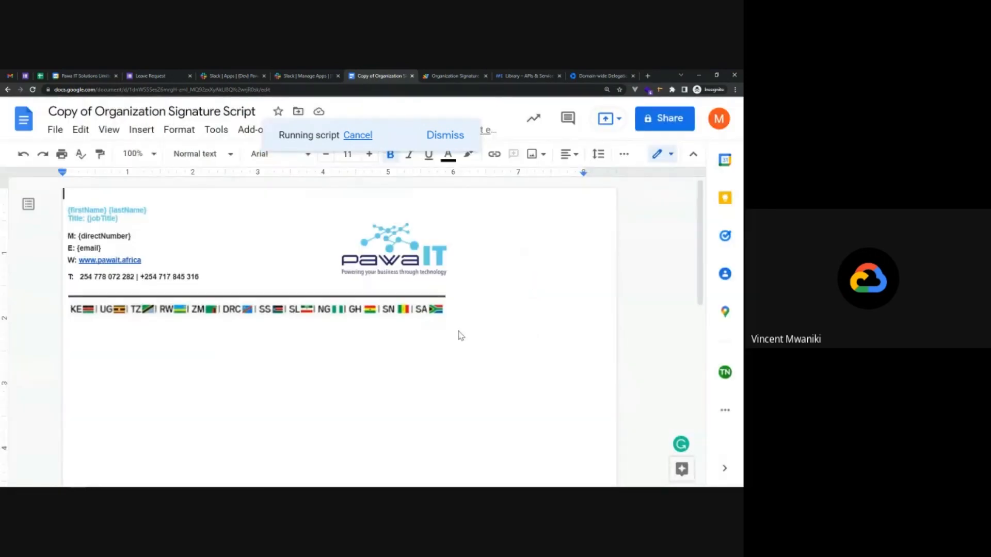
pyautogui.hotkey('ctrl', 'v')
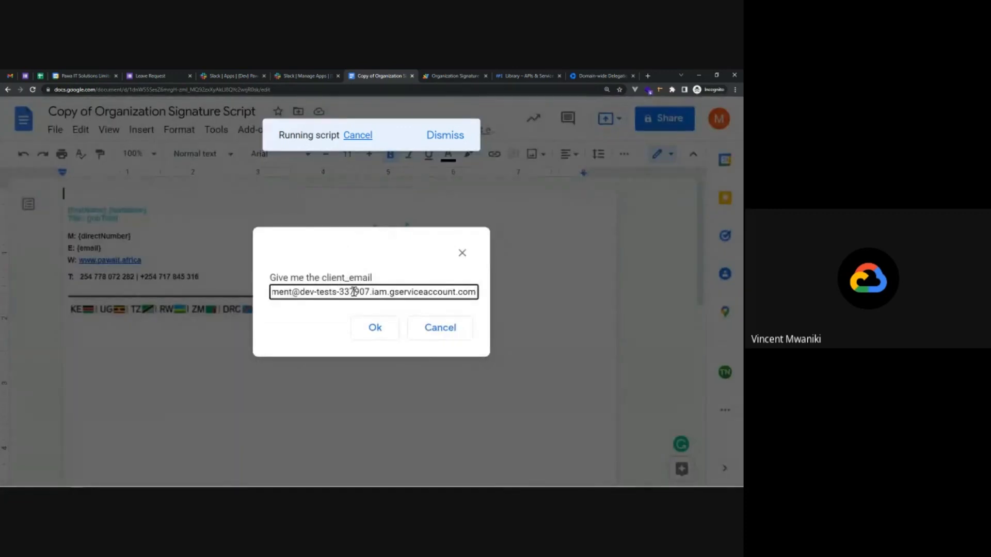
pyautogui.tripleClick(353, 292)
pyautogui.press('Home')
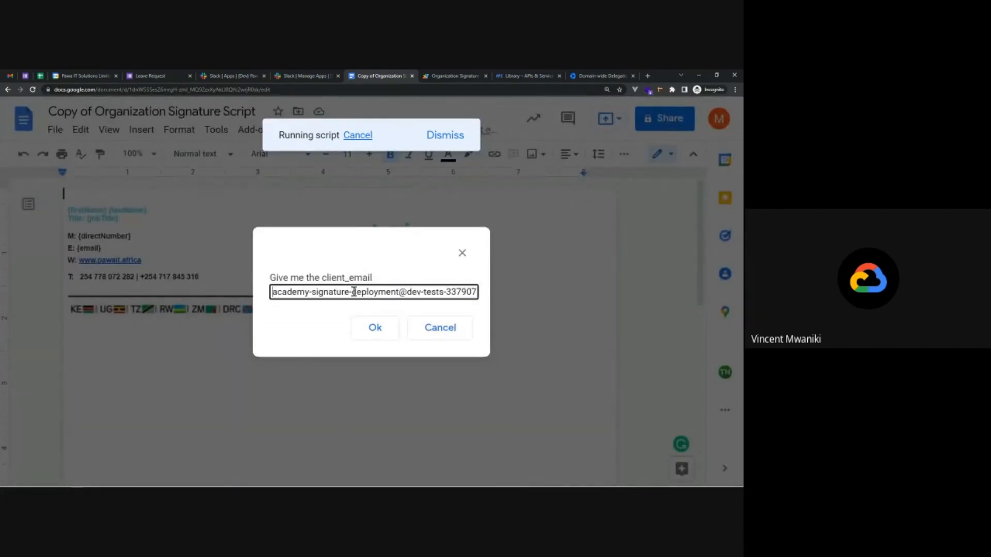
pyautogui.click(391, 328)
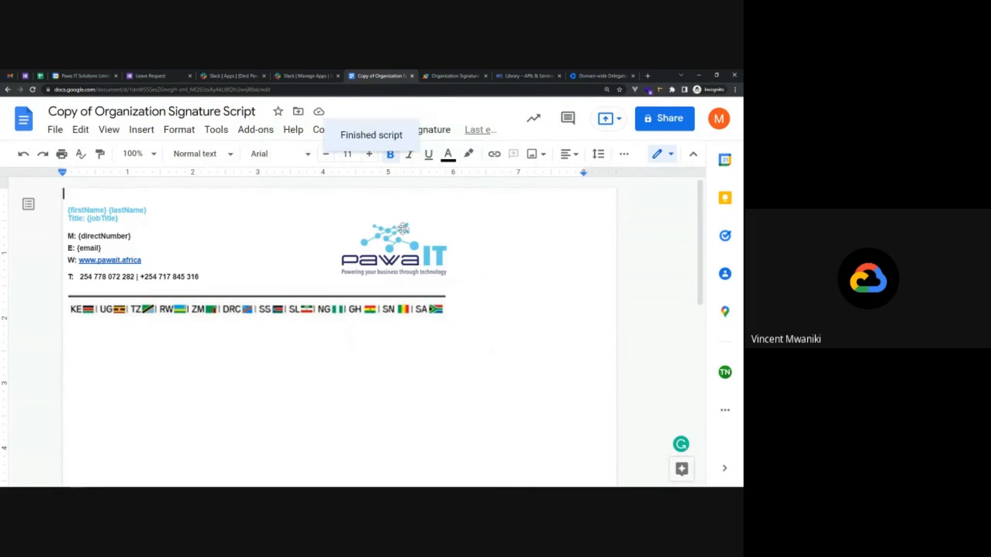
# Push the signature template for the user with Set Signature > For User, then go to Gmail.
pyautogui.click(430, 132)
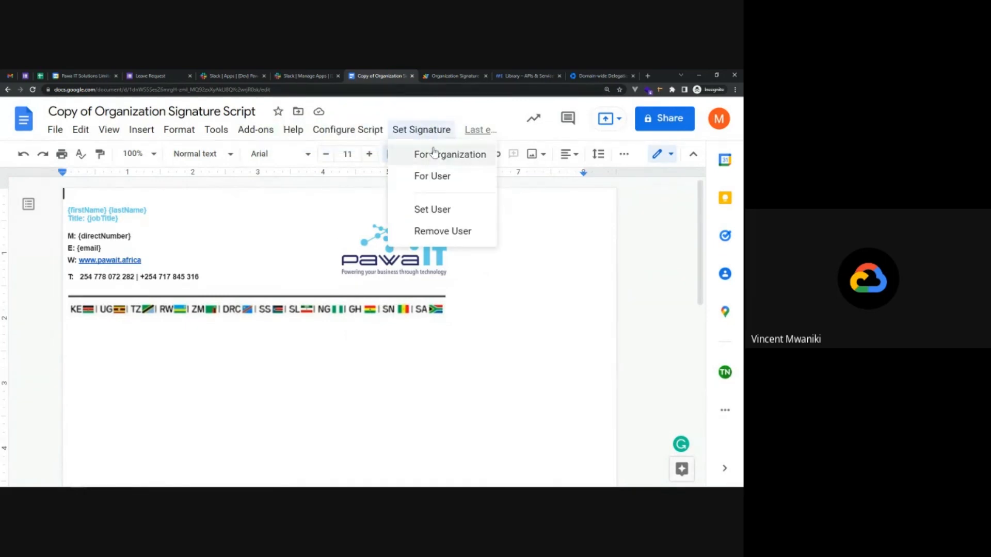
pyautogui.click(433, 176)
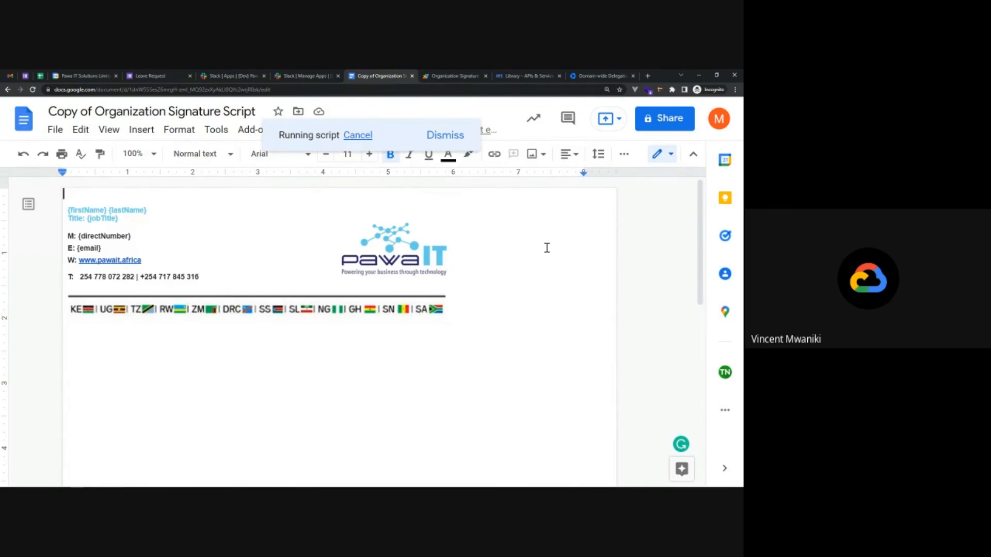
pyautogui.click(12, 75)
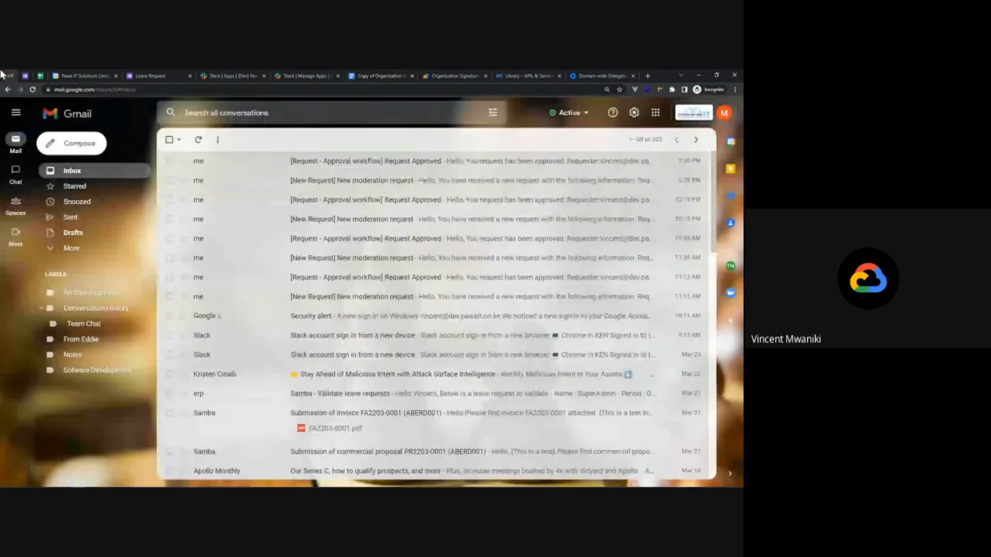
# Reload Gmail and compose a new message to check the organization signature appears.
pyautogui.click(33, 90)
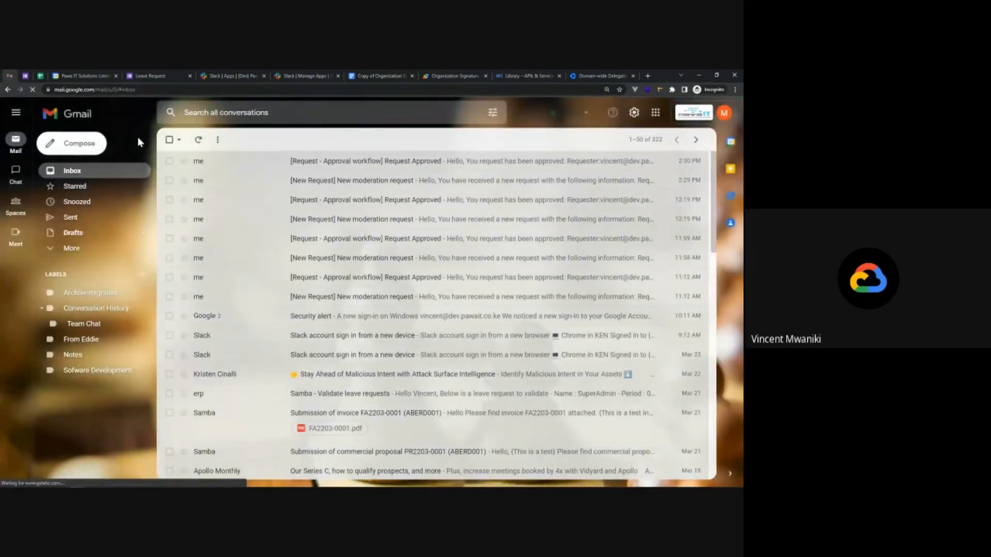
pyautogui.click(76, 143)
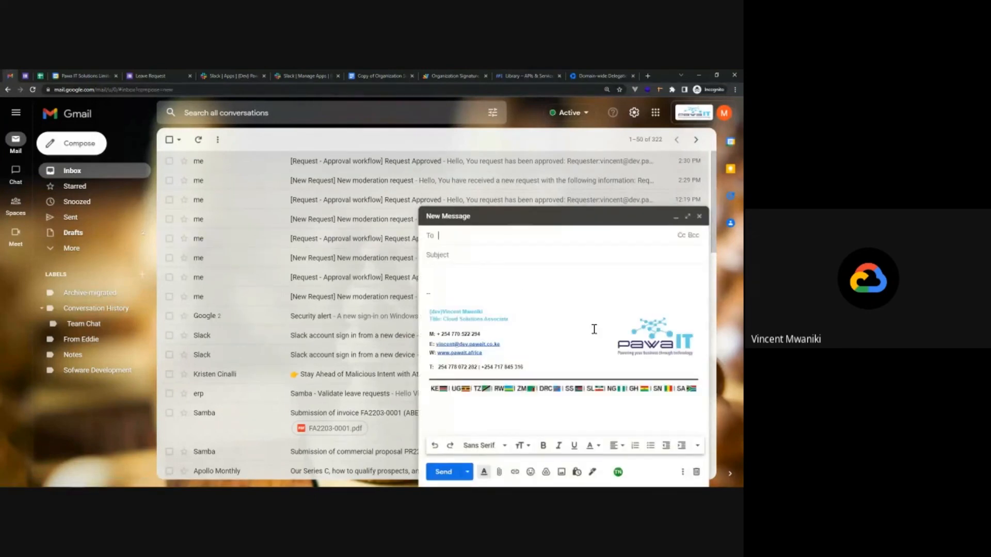
# Delete the pawaIT logo and the country-flags line image from the signature template.
pyautogui.click(383, 76)
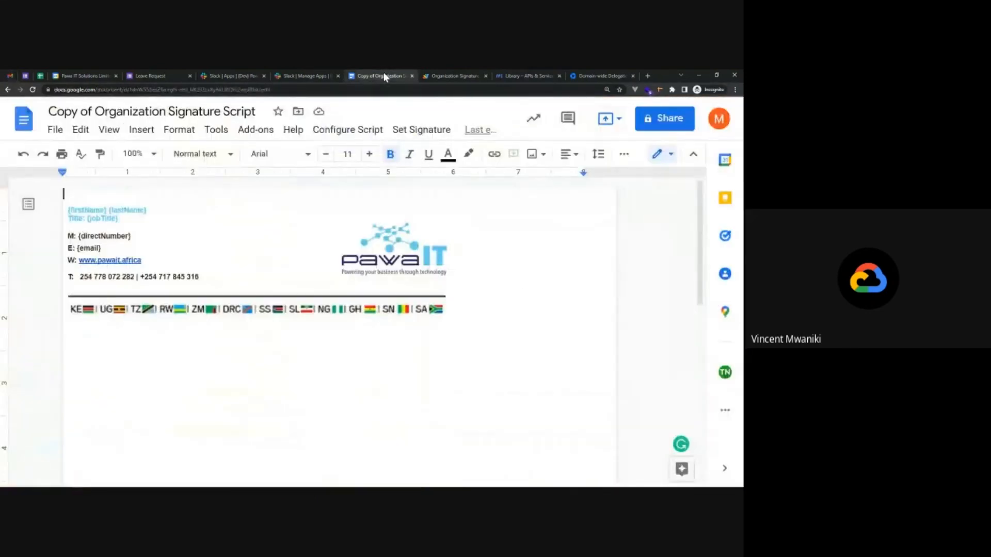
pyautogui.click(403, 236)
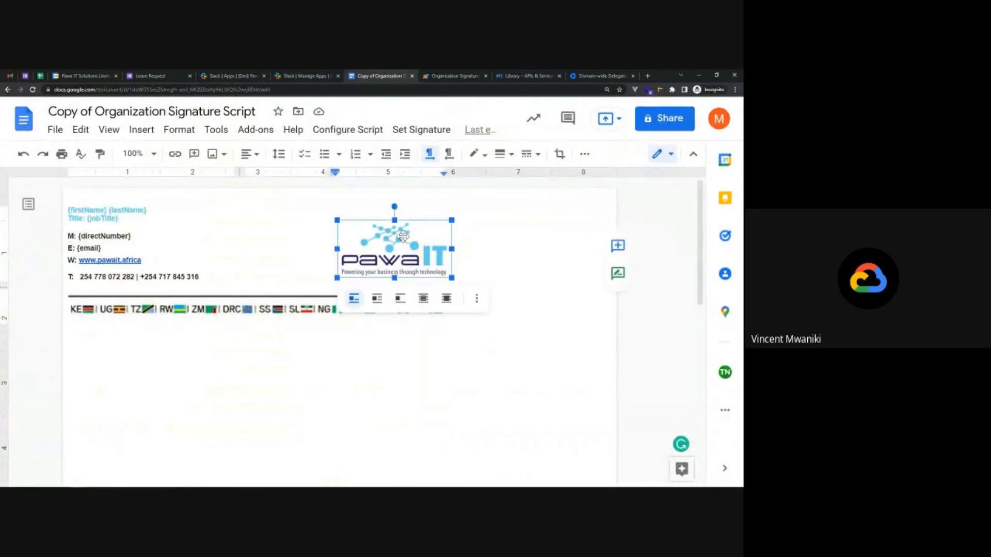
pyautogui.press('Delete')
pyautogui.click(355, 298)
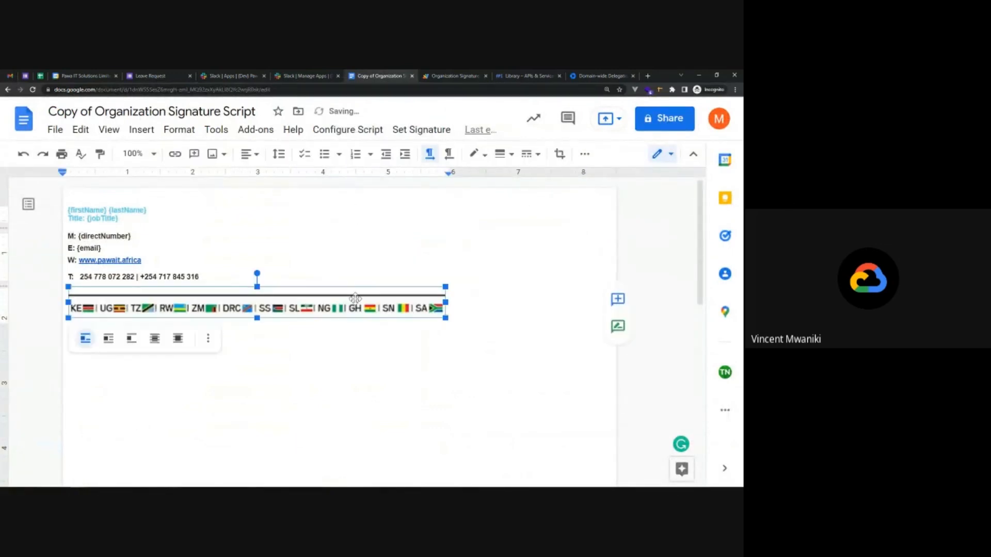
pyautogui.press('Delete')
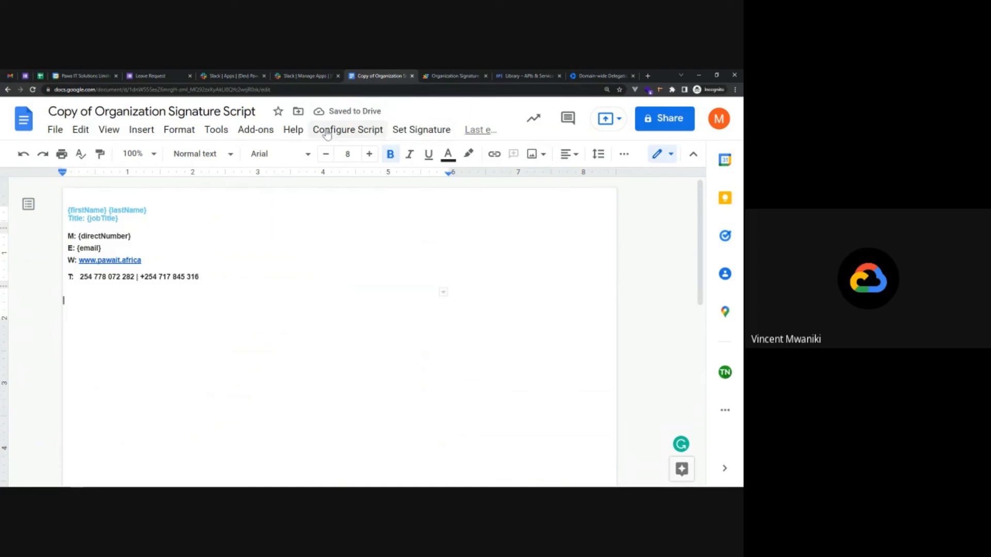
# Start Set Signature > For Organization, then cancel the run and dismiss the notice.
pyautogui.click(422, 130)
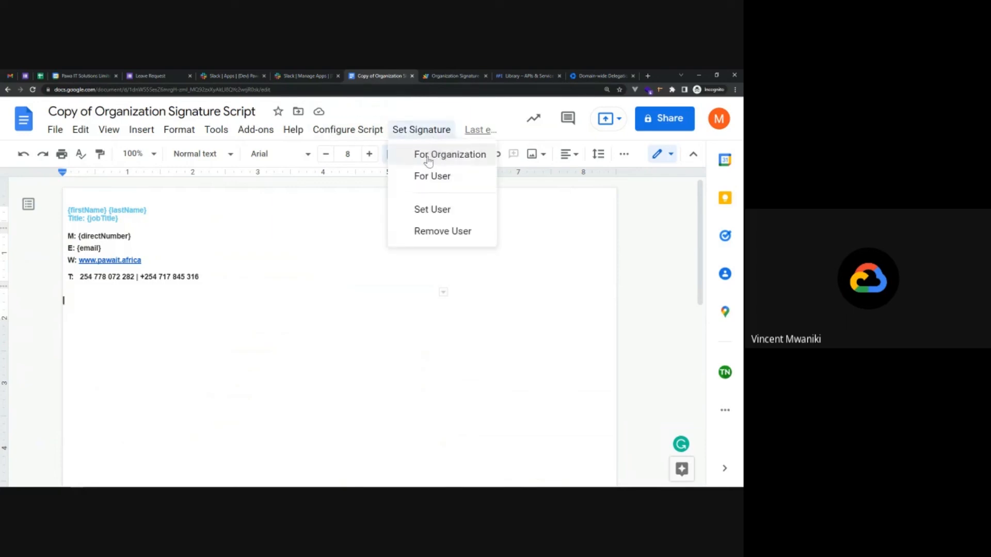
pyautogui.click(431, 160)
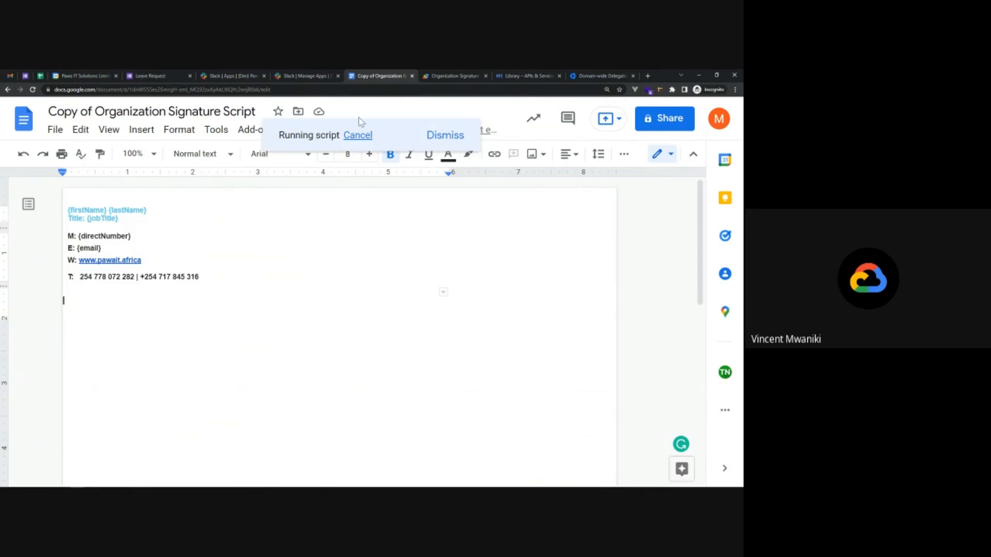
pyautogui.click(361, 137)
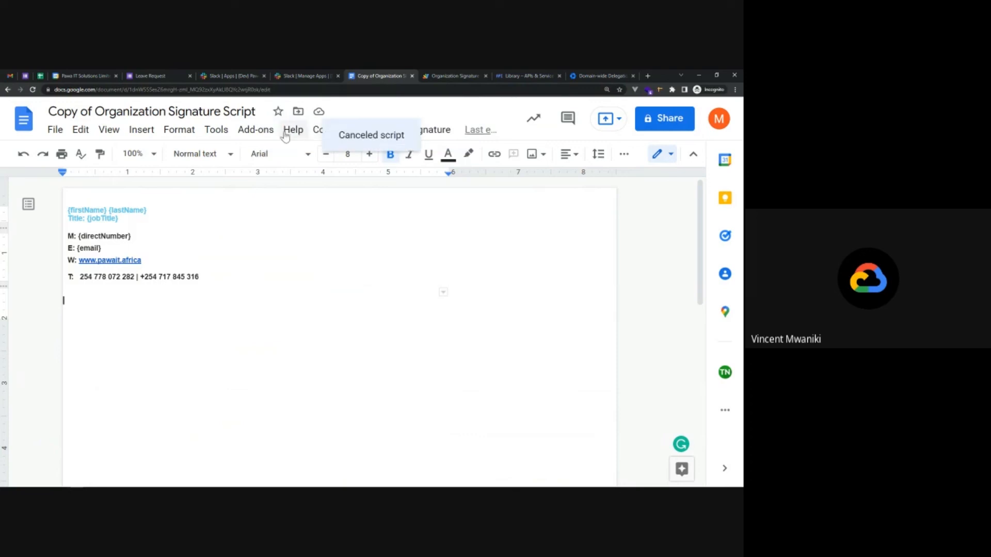
pyautogui.click(272, 268)
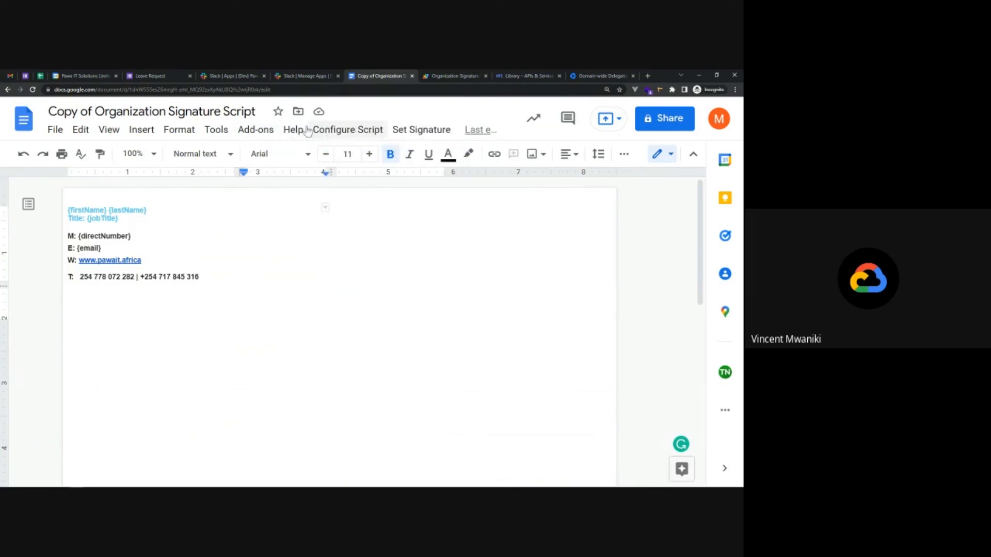
# Run setForDomain from the Script editor and check the execution log for updated users.
pyautogui.click(216, 130)
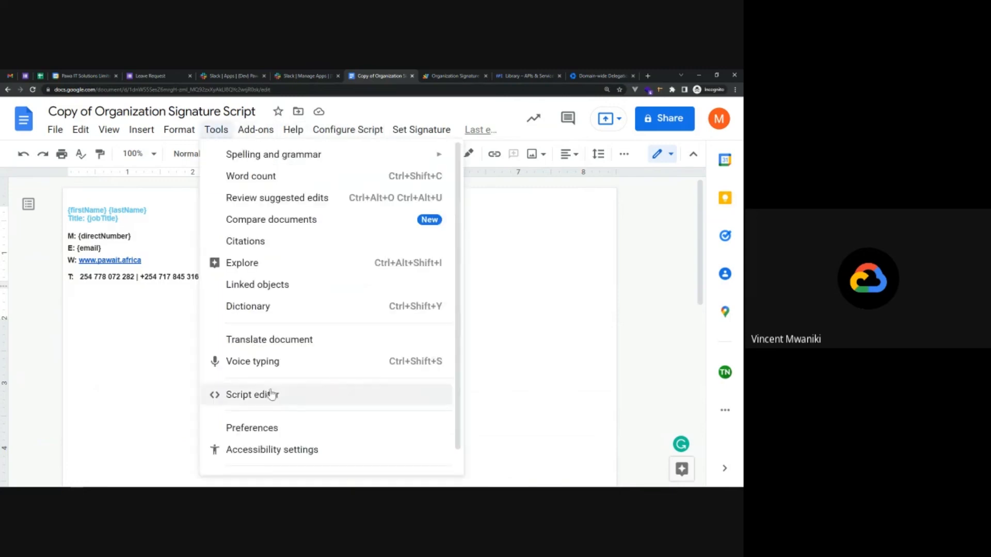
pyautogui.click(270, 393)
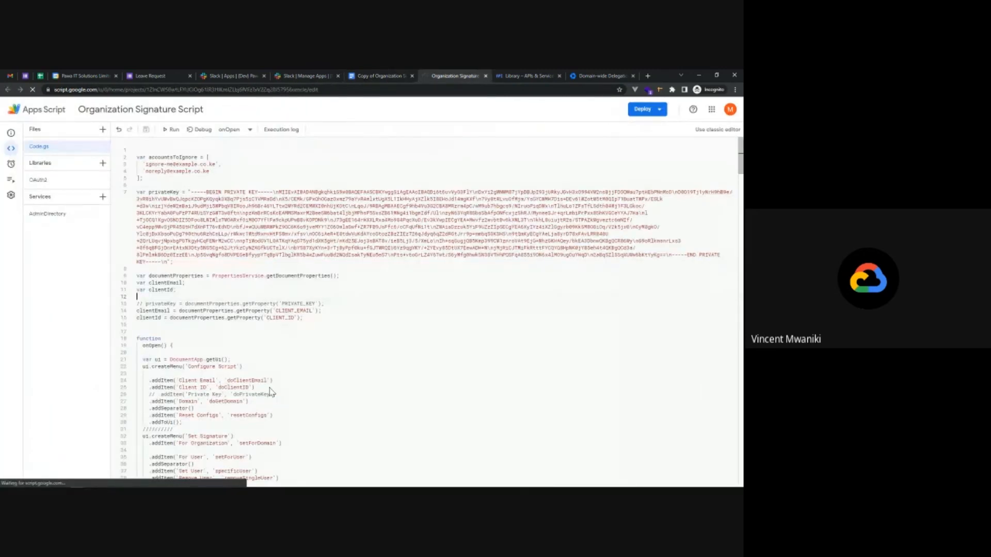
pyautogui.click(239, 132)
pyautogui.scroll(-5, 241, 206)
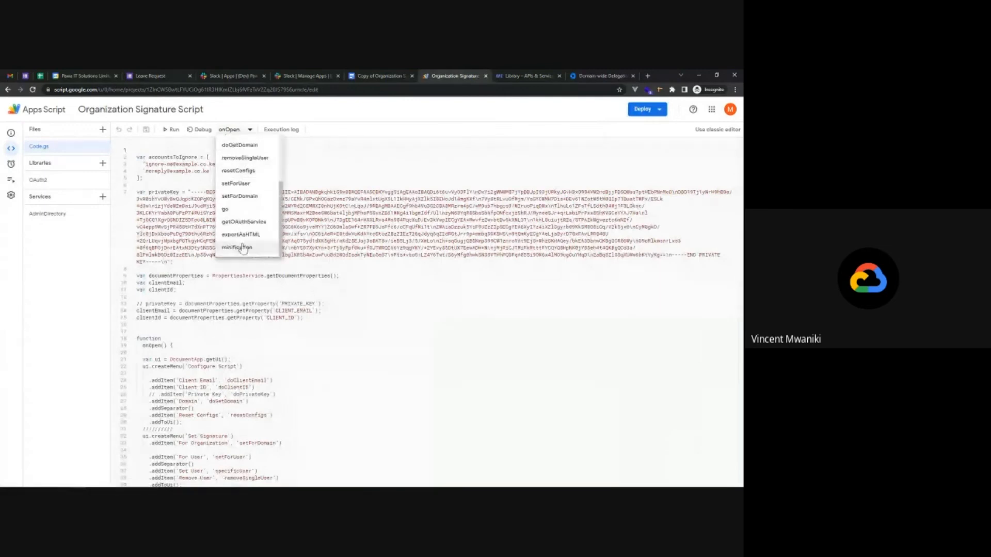
pyautogui.click(239, 200)
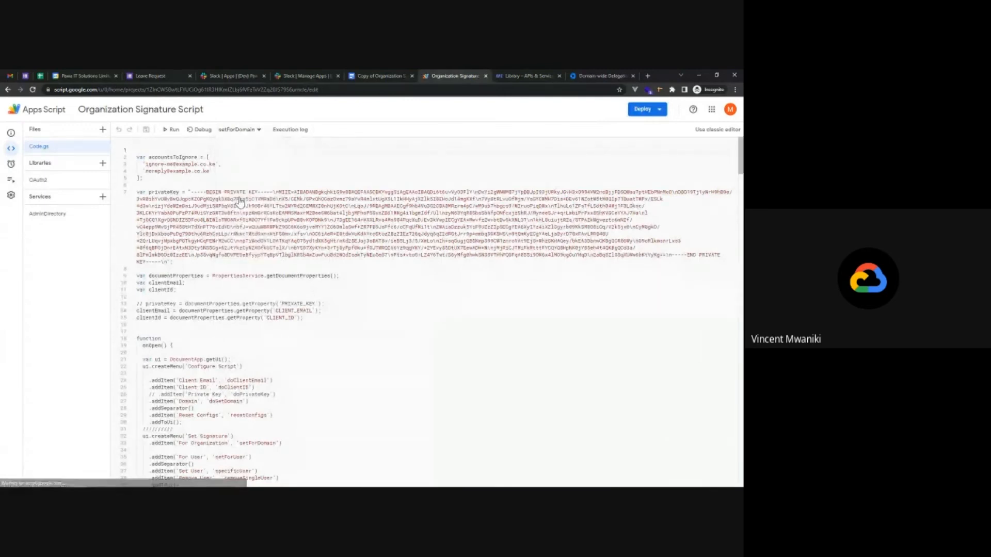
pyautogui.click(167, 129)
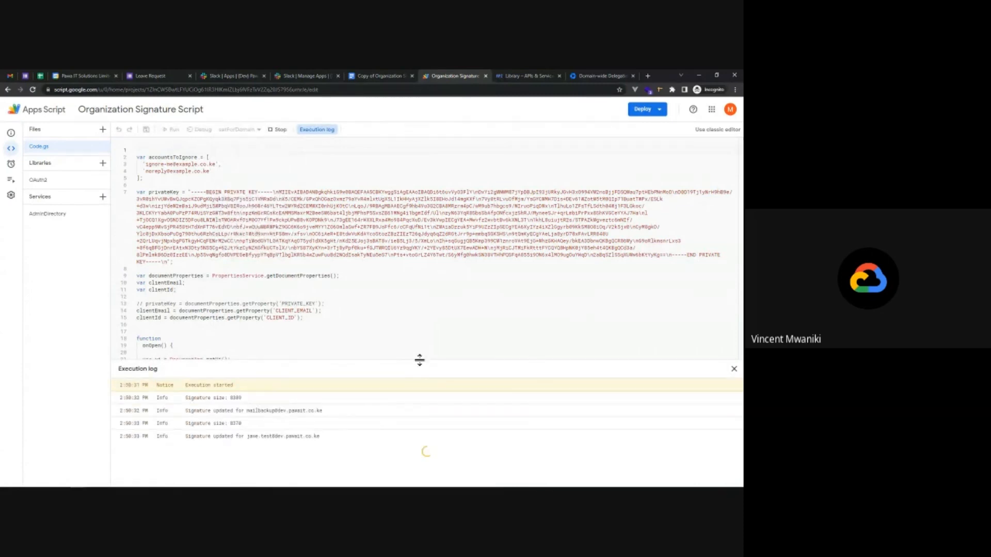
pyautogui.moveTo(418, 360); pyautogui.dragTo(448, 187)
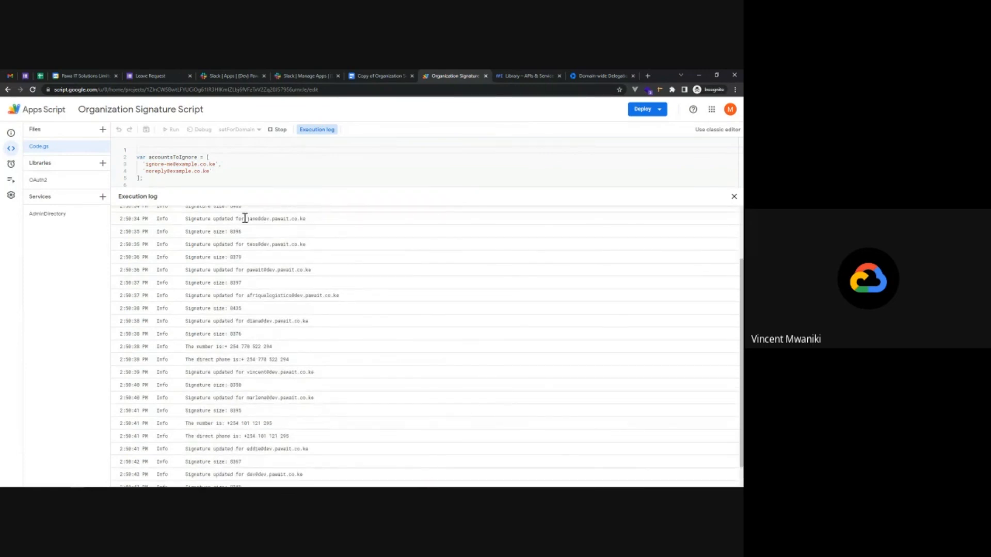
pyautogui.moveTo(245, 219); pyautogui.dragTo(306, 220)
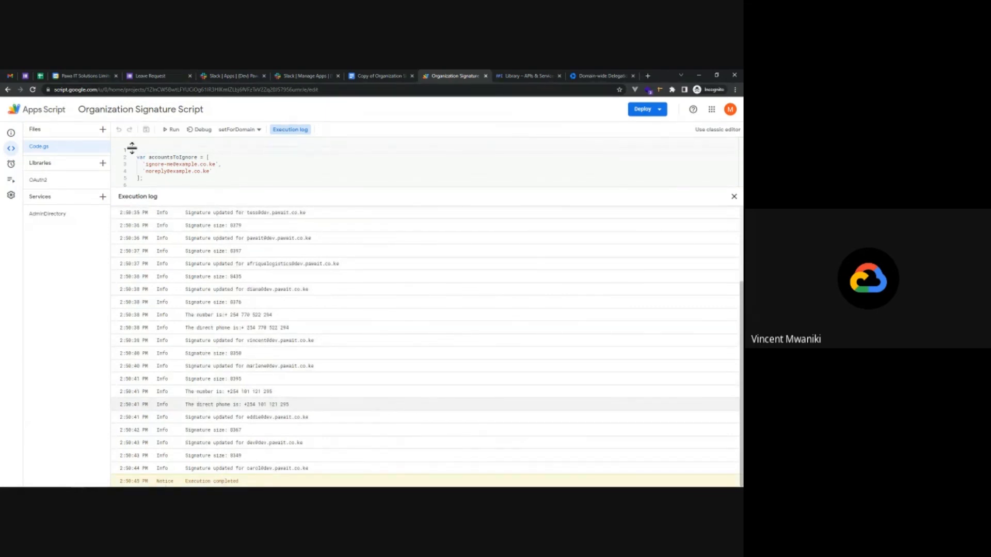
pyautogui.click(9, 76)
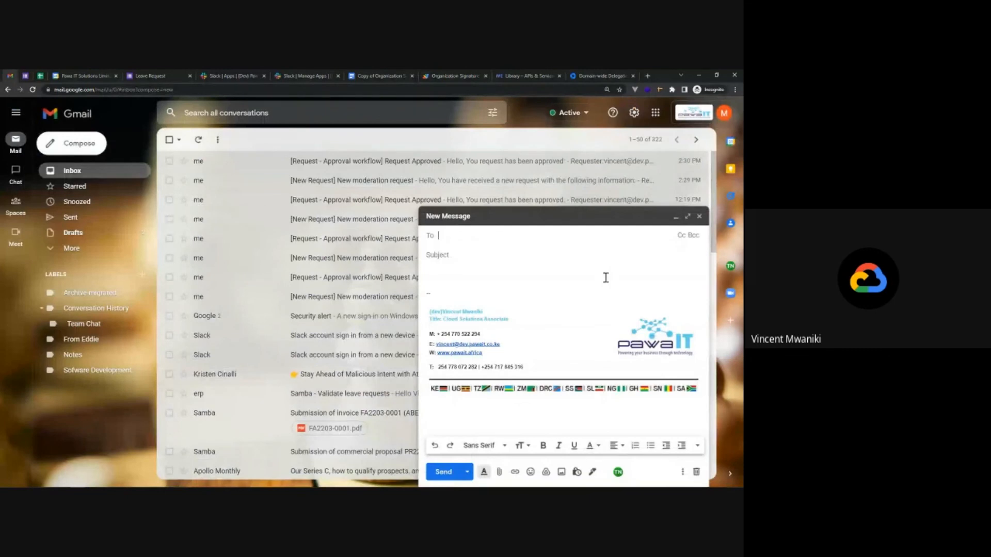
# Discard the old draft, reload Gmail, and start a new message showing the text-only signature.
pyautogui.click(699, 216)
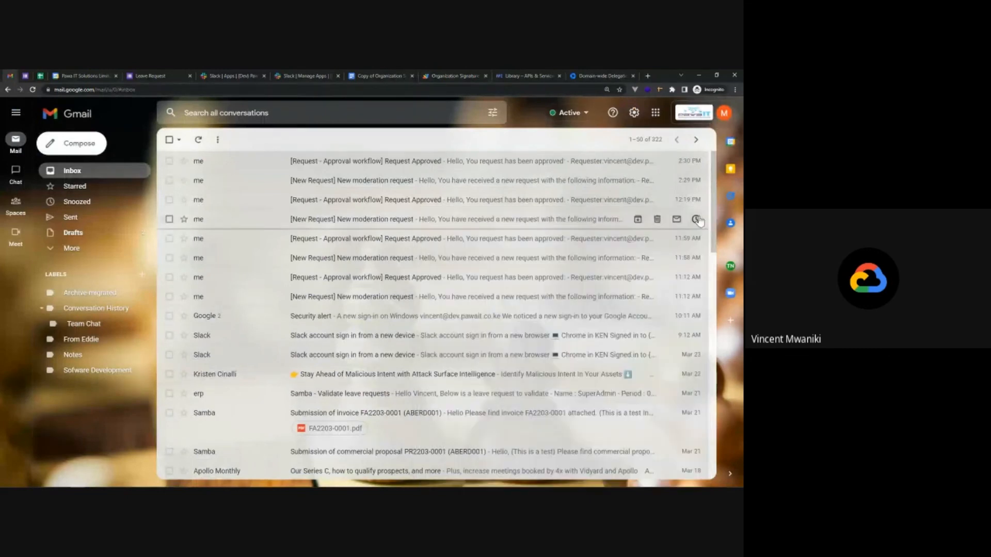
pyautogui.click(34, 91)
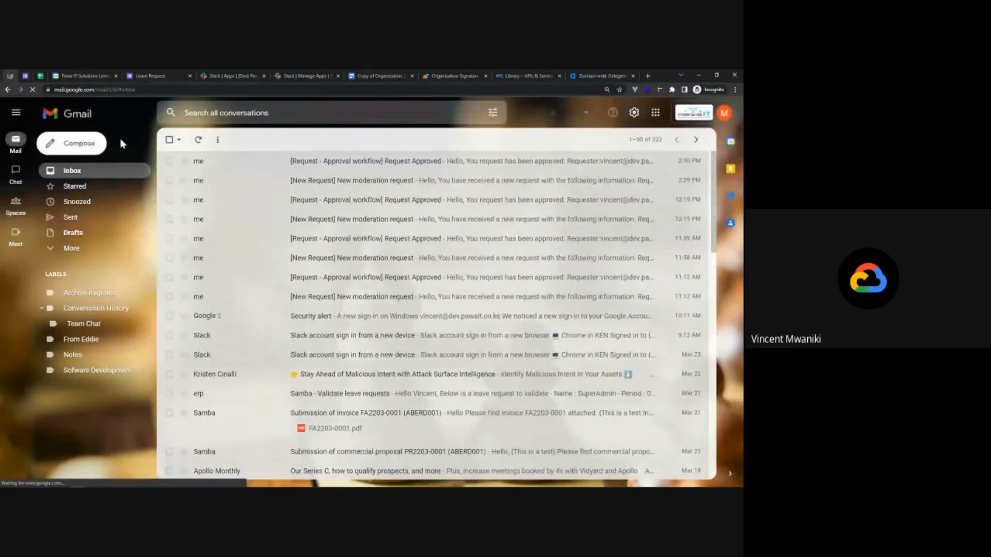
pyautogui.click(68, 147)
pyautogui.click(467, 298)
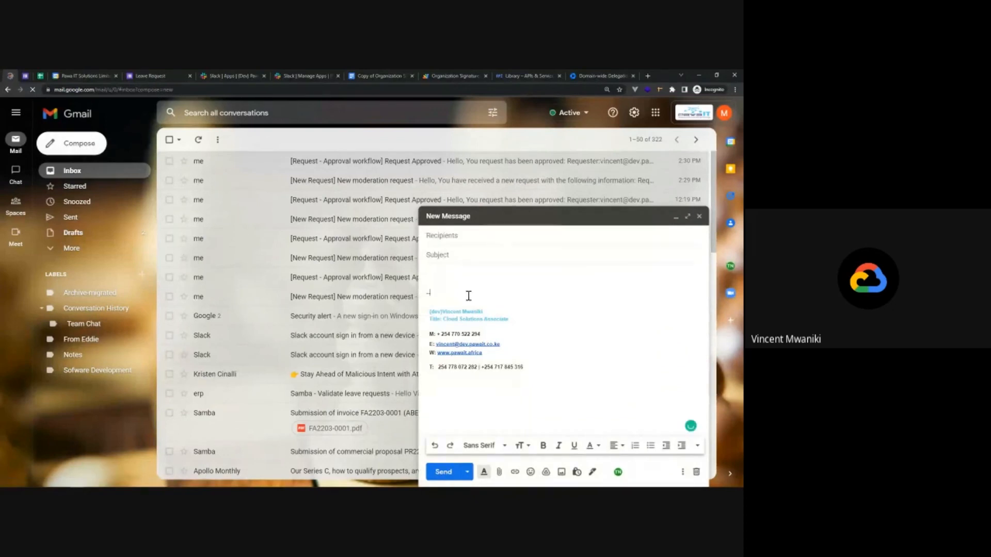